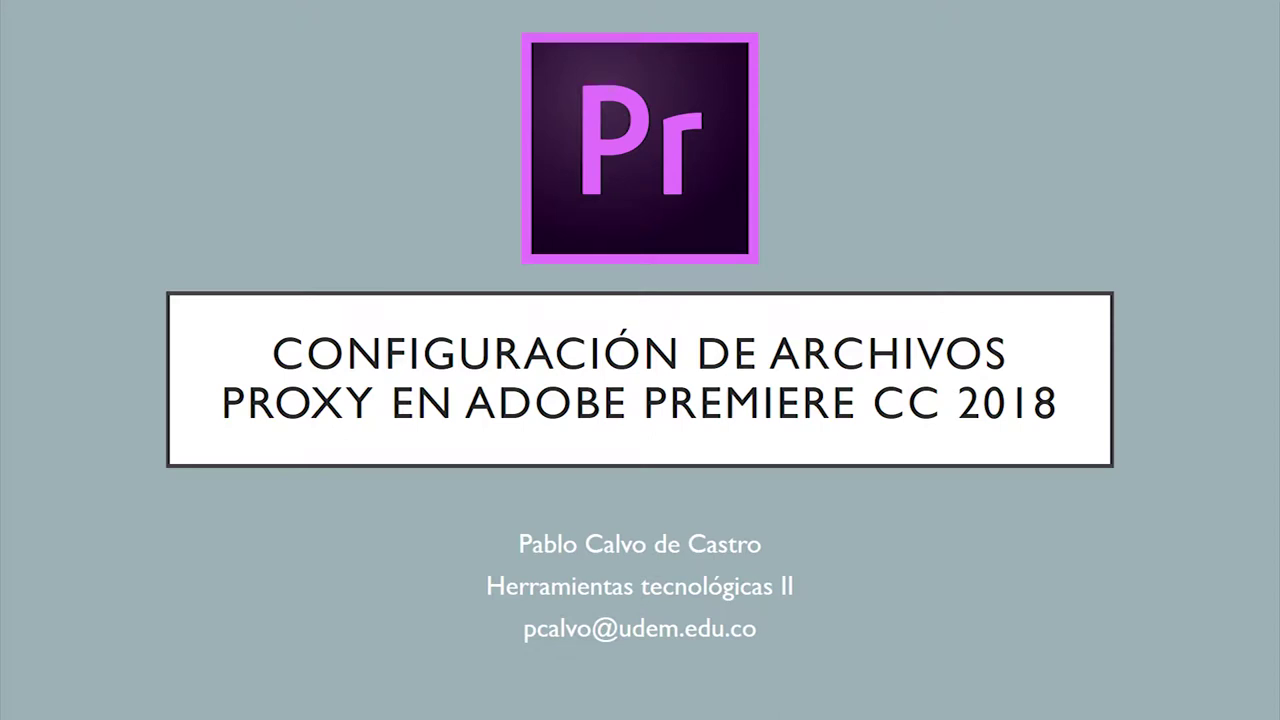
# Advance past the intro slides to the Archivos Proxy en Premiere project's General settings
pyautogui.press('Right')
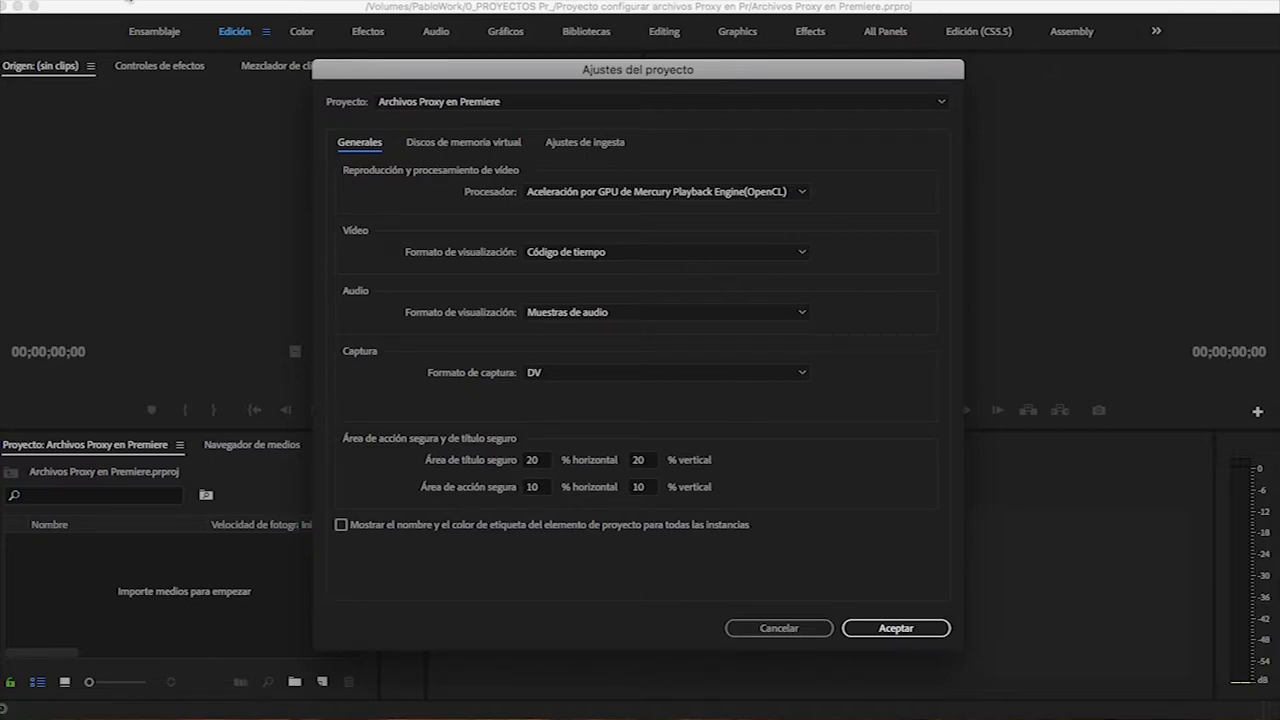
# Enable Ingest on the Ingest Settings tab, set to Copy Without Verification
pyautogui.moveTo(552, 80); pyautogui.dragTo(540, 79)
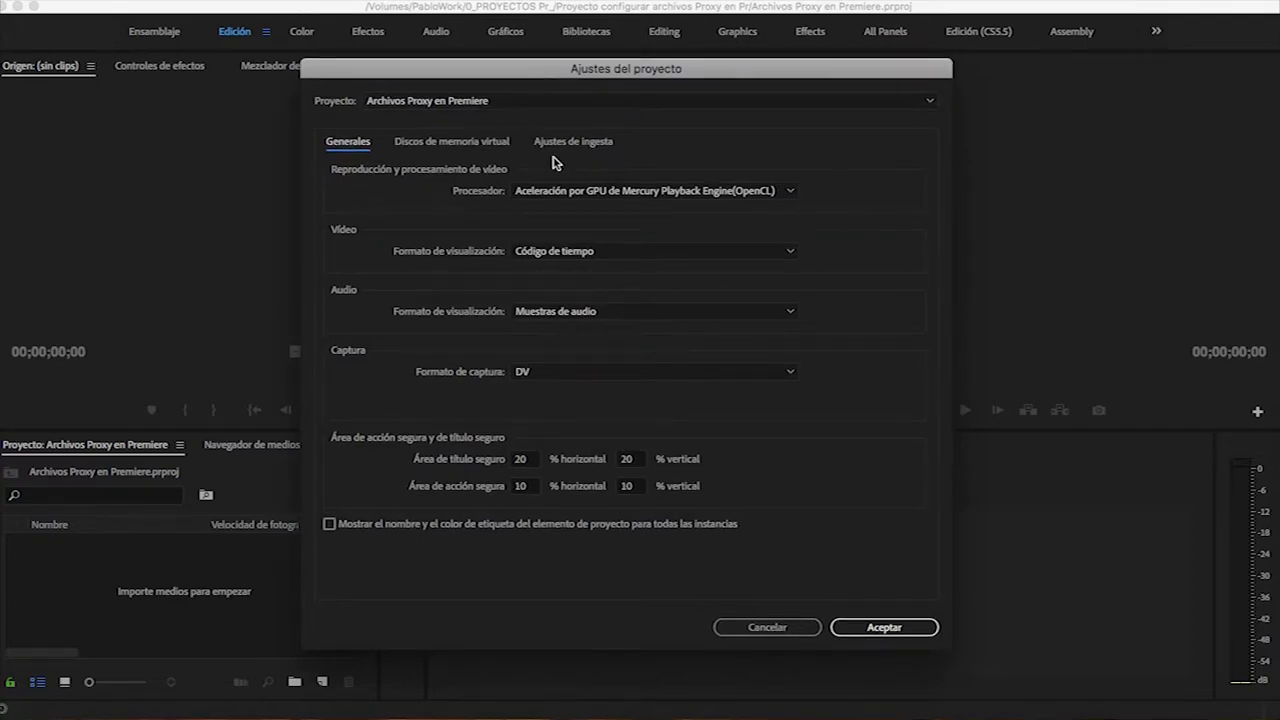
pyautogui.click(597, 144)
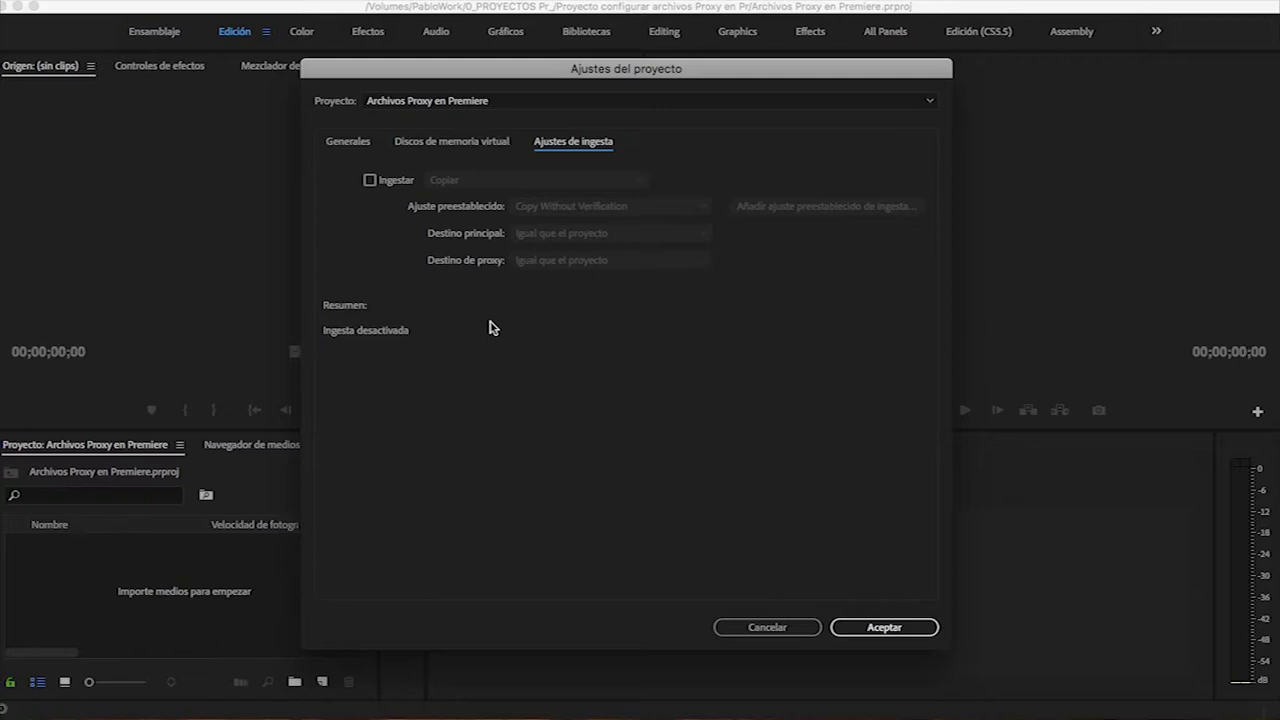
pyautogui.click(370, 181)
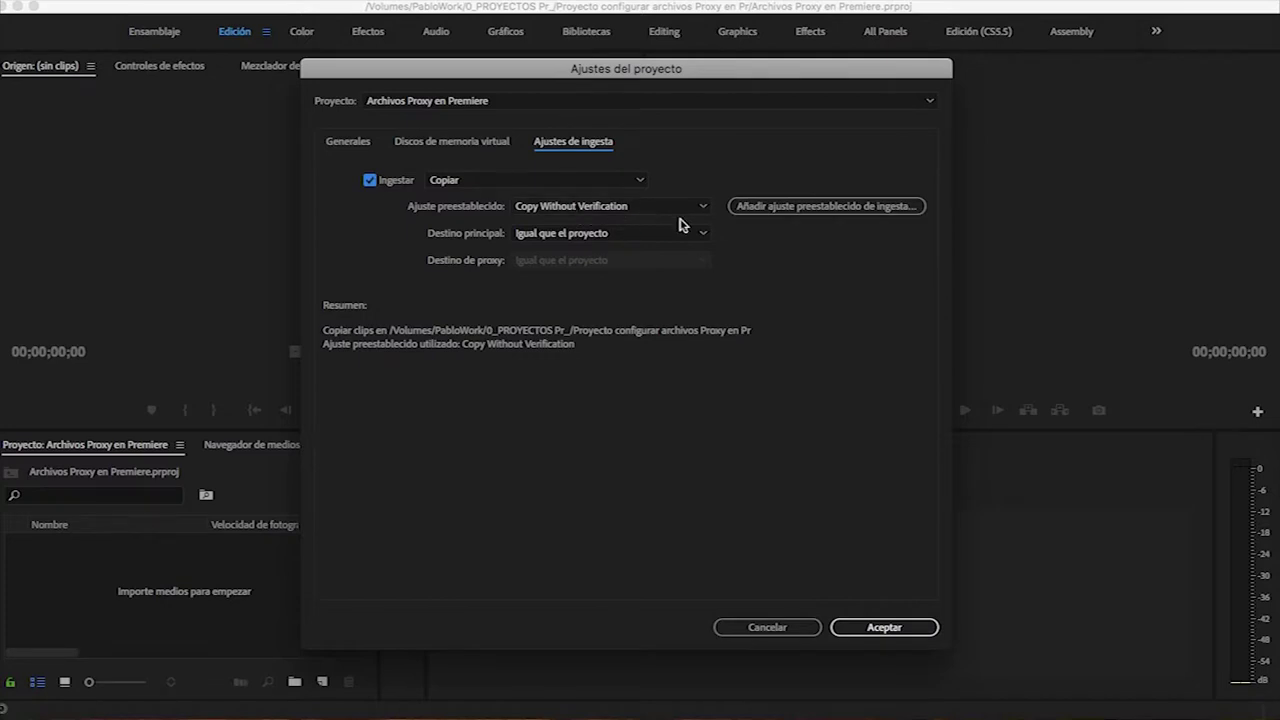
pyautogui.click(639, 180)
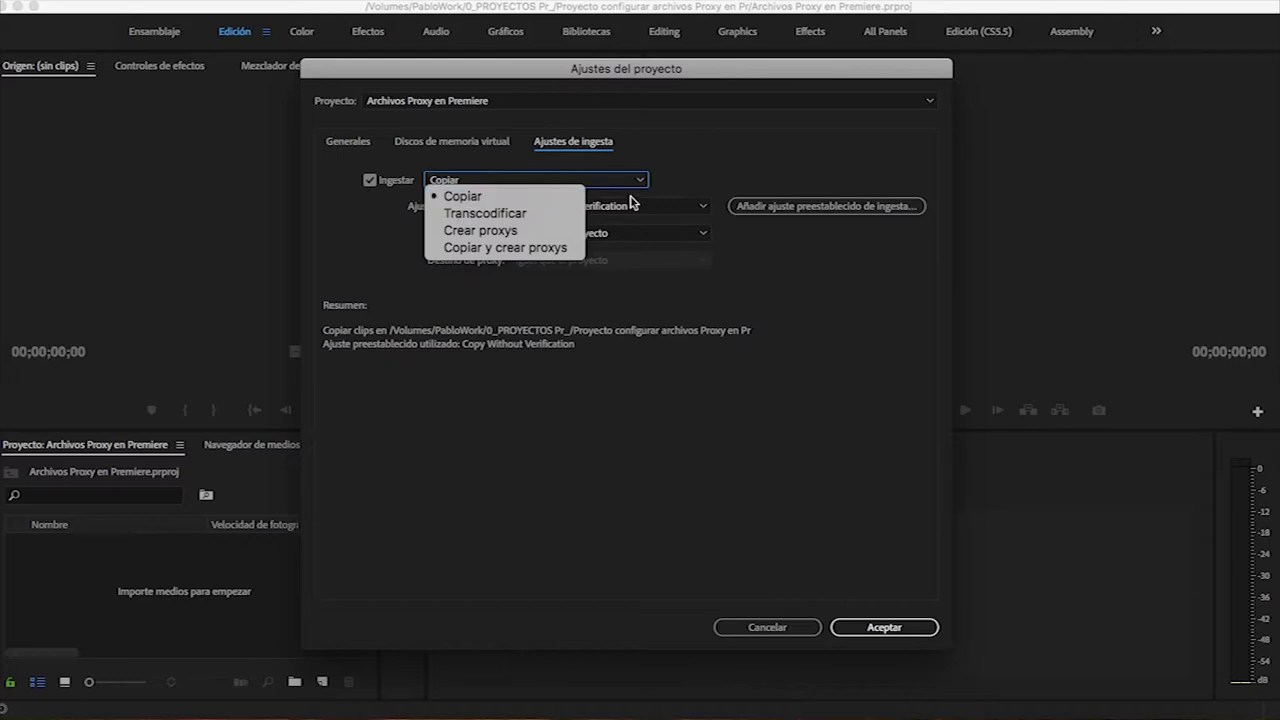
pyautogui.click(690, 232)
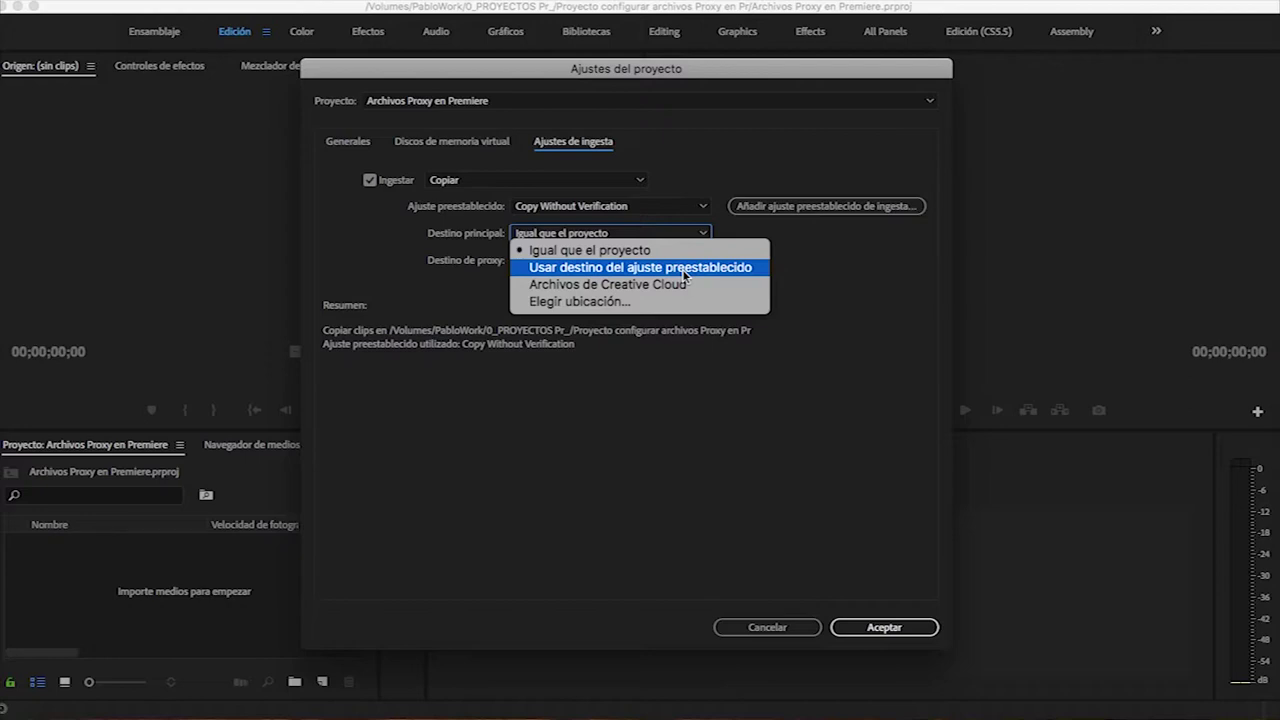
pyautogui.click(575, 180)
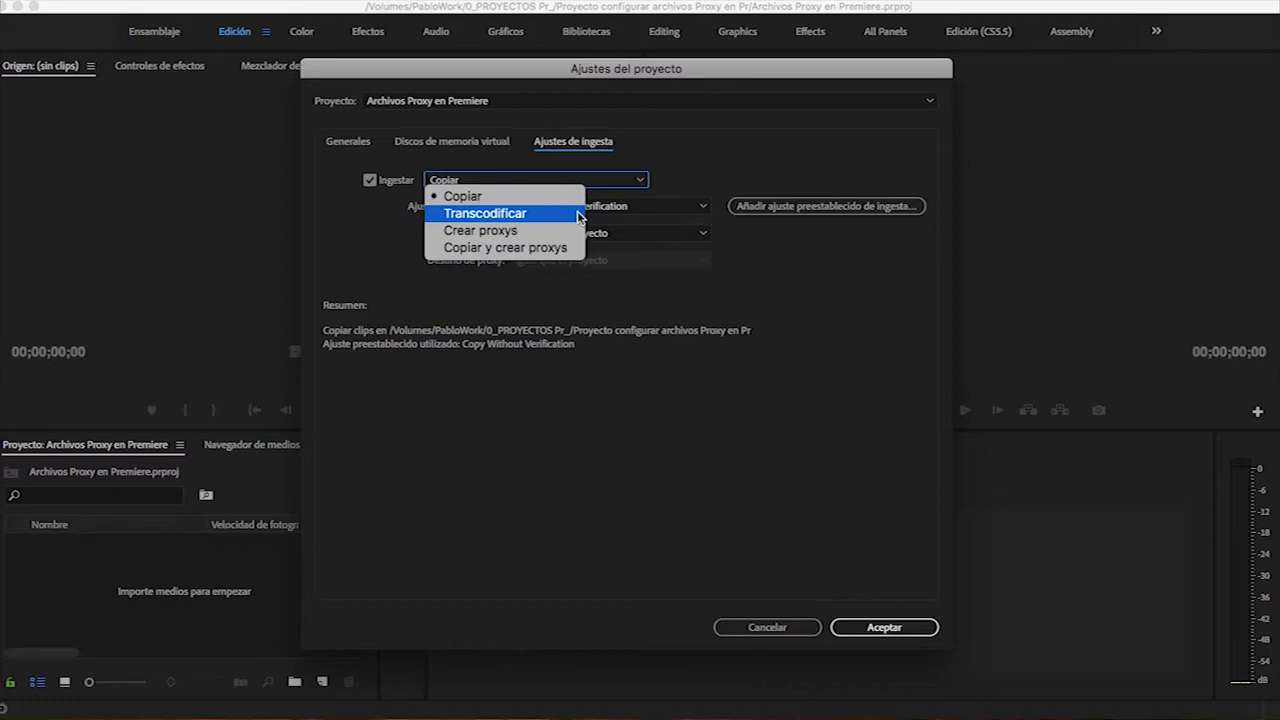
# Switch ingest to Transcode, keeping the Match Source - XDCAM EX preset
pyautogui.click(579, 215)
pyautogui.click(690, 206)
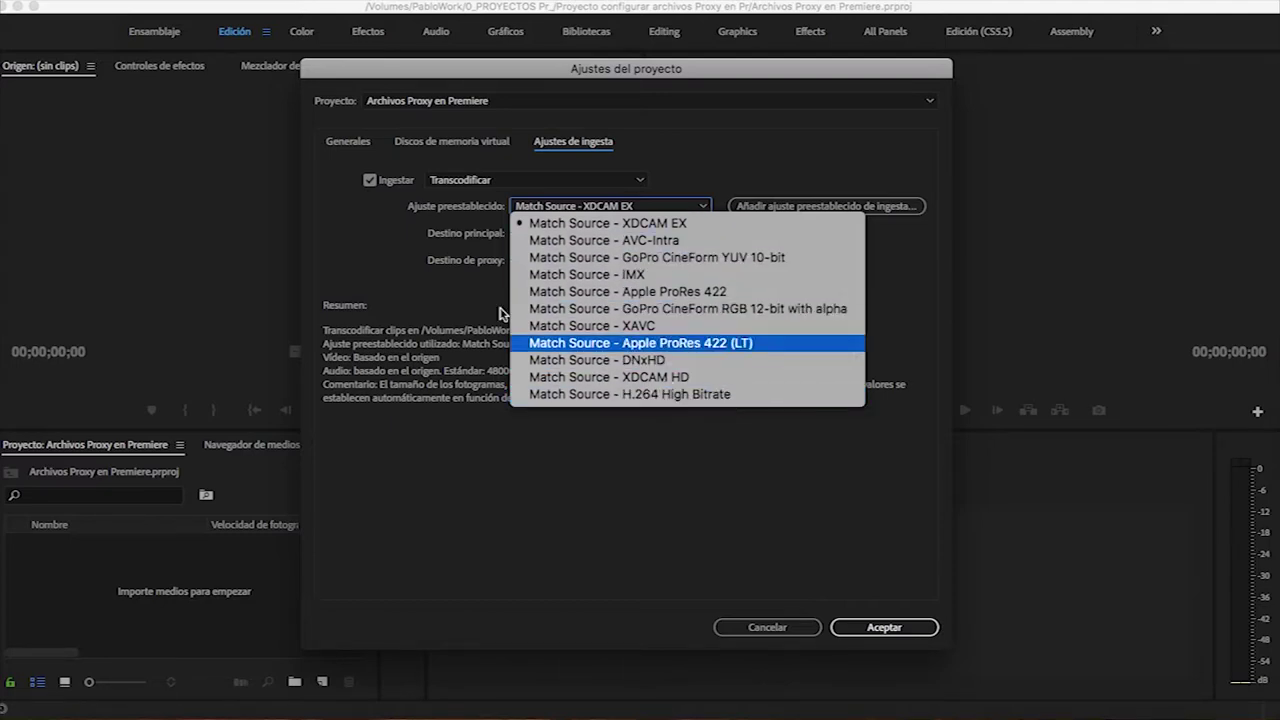
pyautogui.click(440, 282)
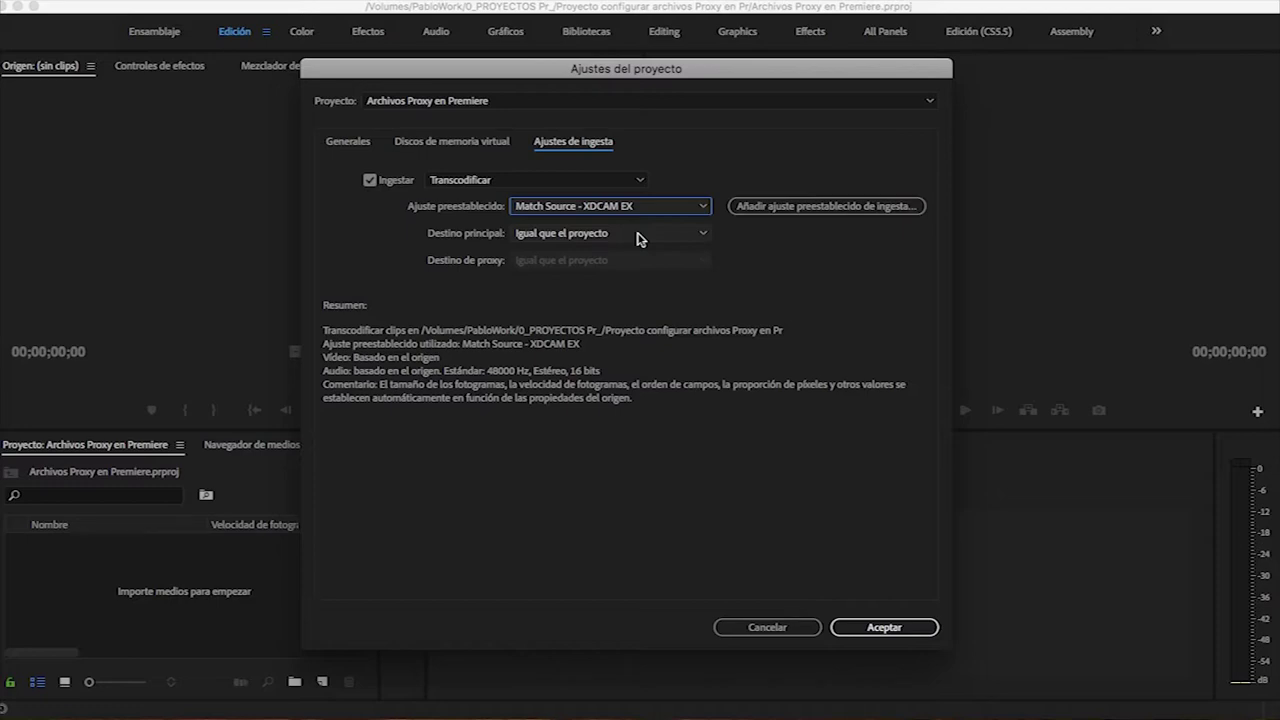
pyautogui.click(691, 210)
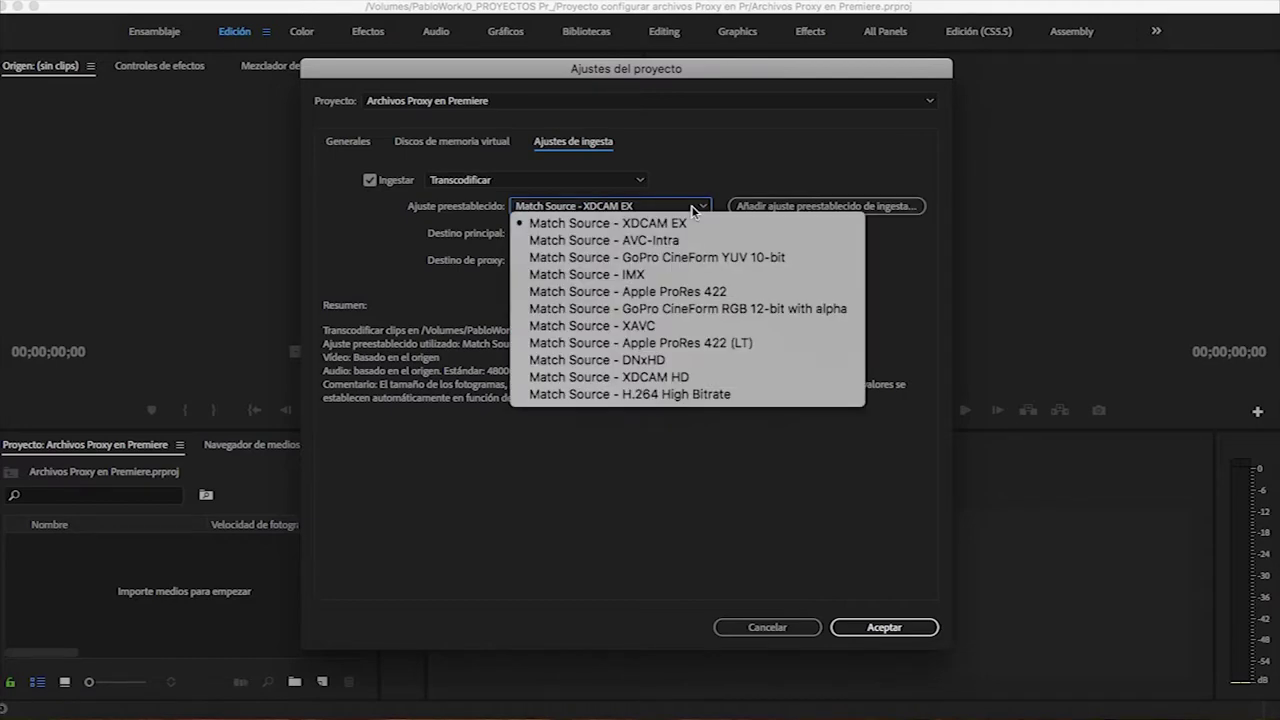
pyautogui.click(700, 157)
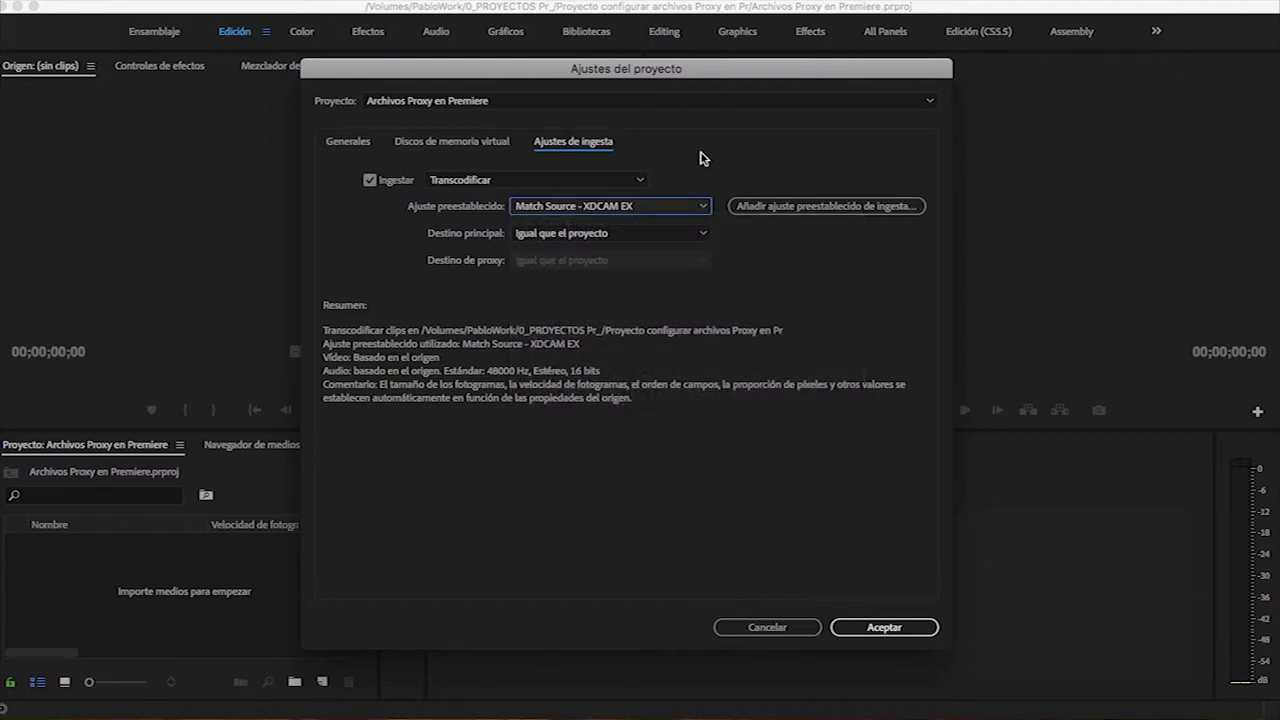
pyautogui.click(638, 180)
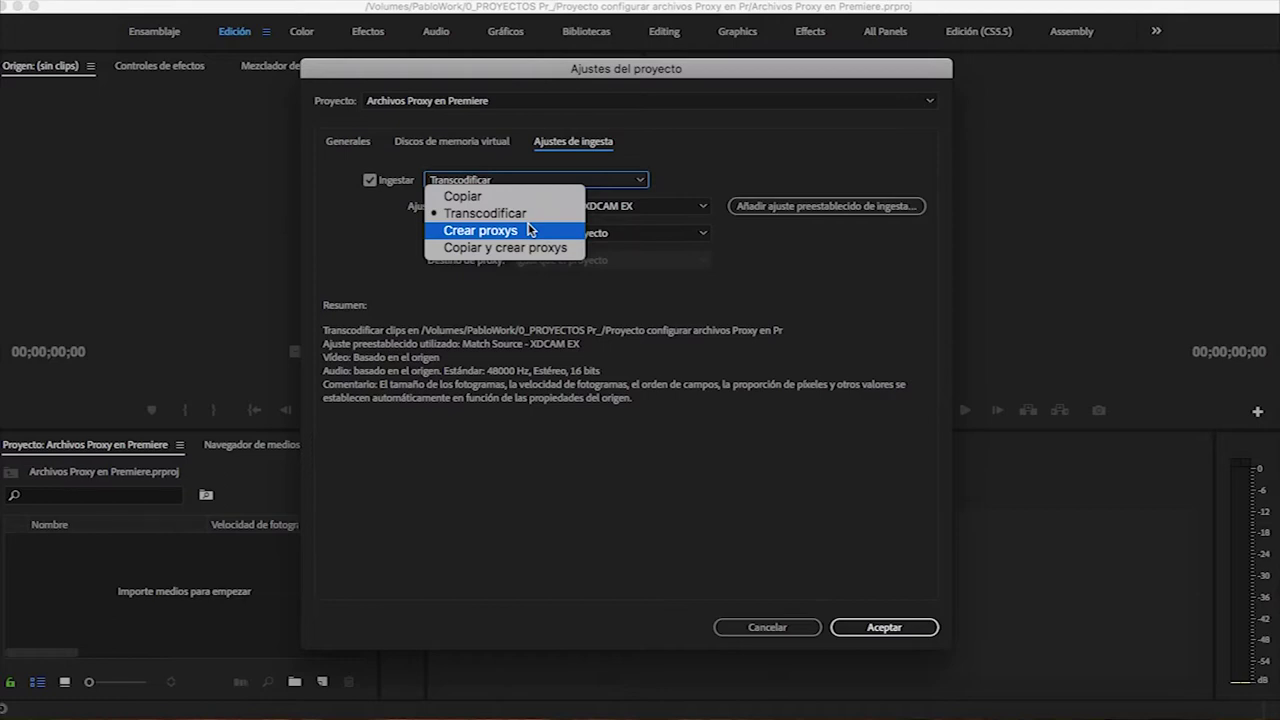
# Set ingest to Create Proxies using the 1280x720 GoPro CineForm preset and confirm with OK
pyautogui.click(530, 230)
pyautogui.click(657, 206)
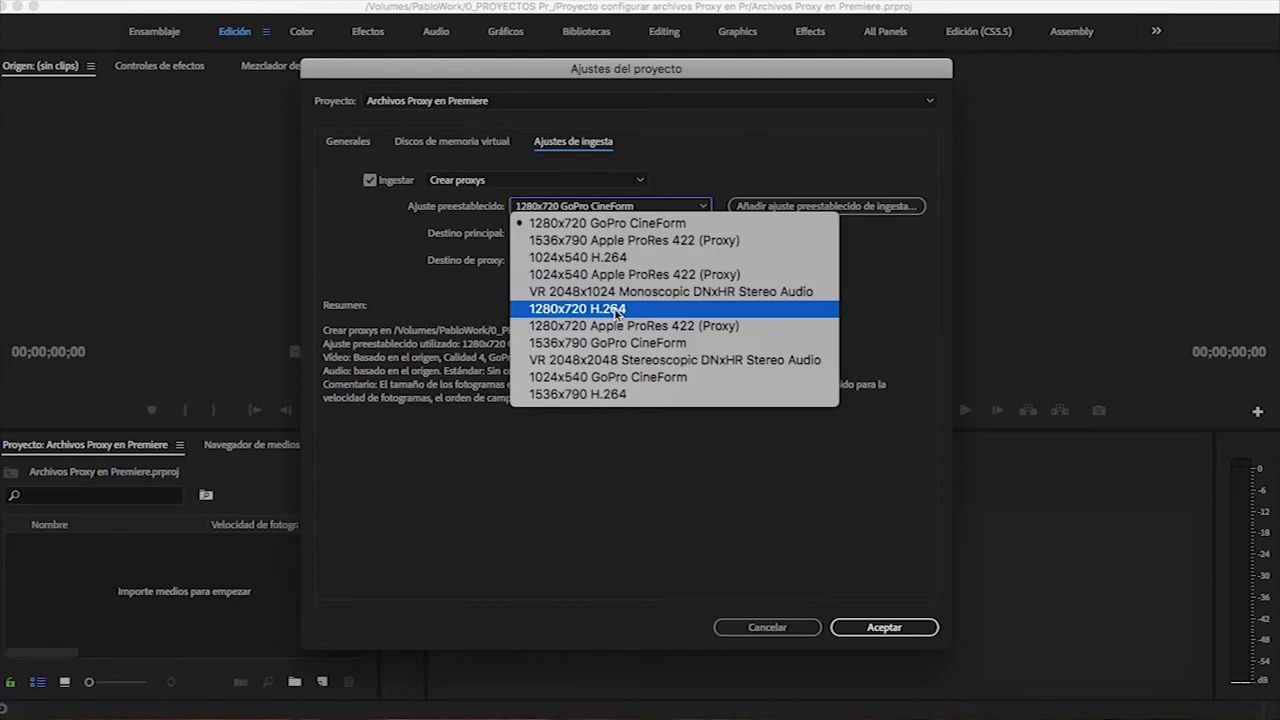
pyautogui.click(598, 180)
pyautogui.click(598, 180)
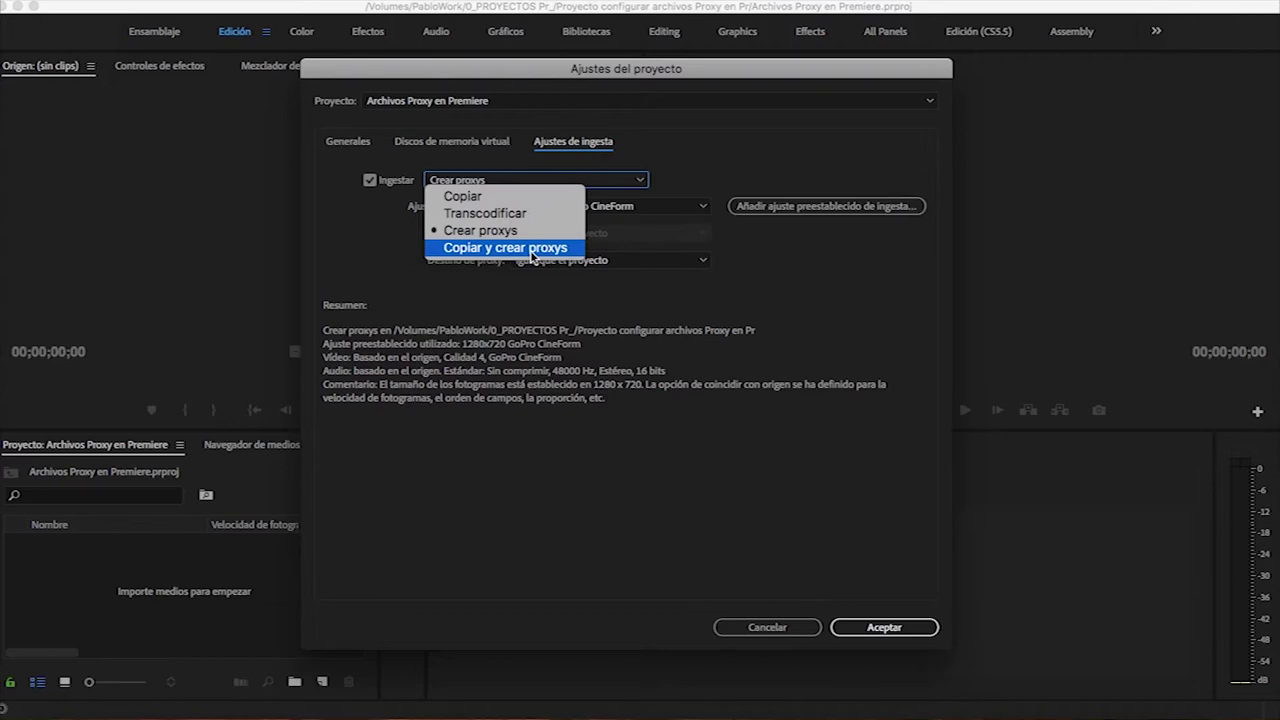
pyautogui.click(506, 231)
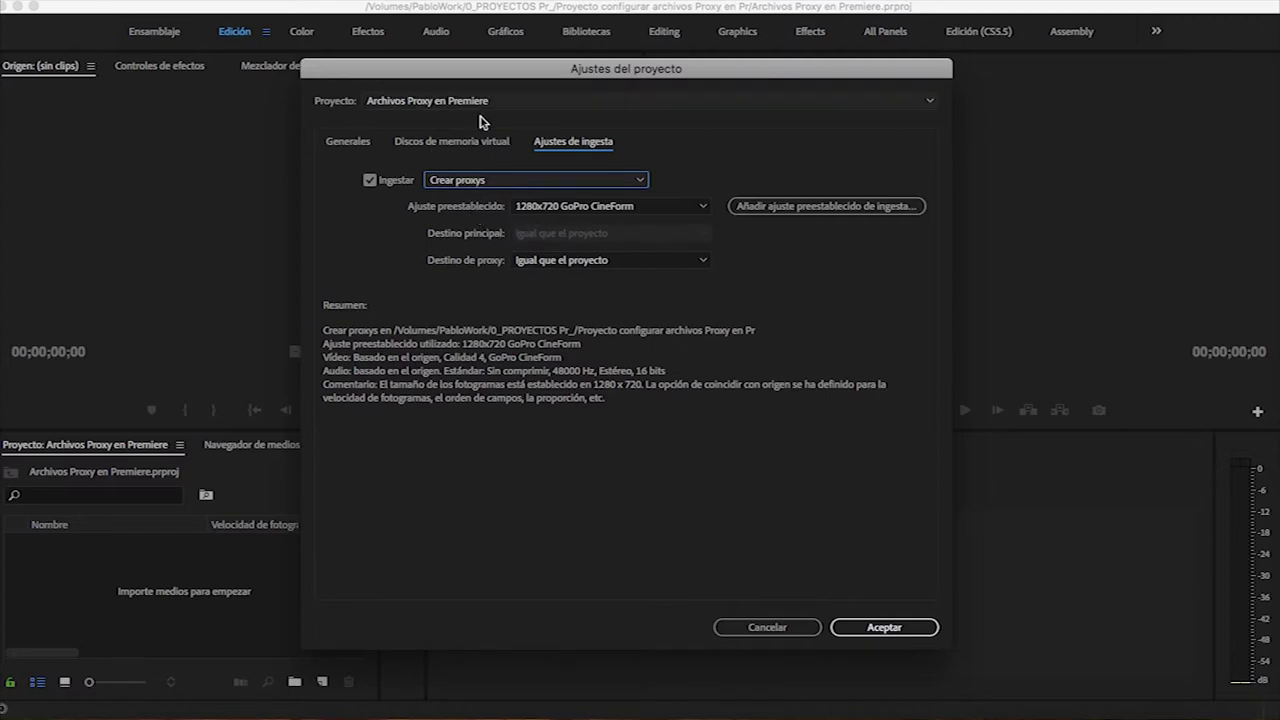
pyautogui.click(608, 206)
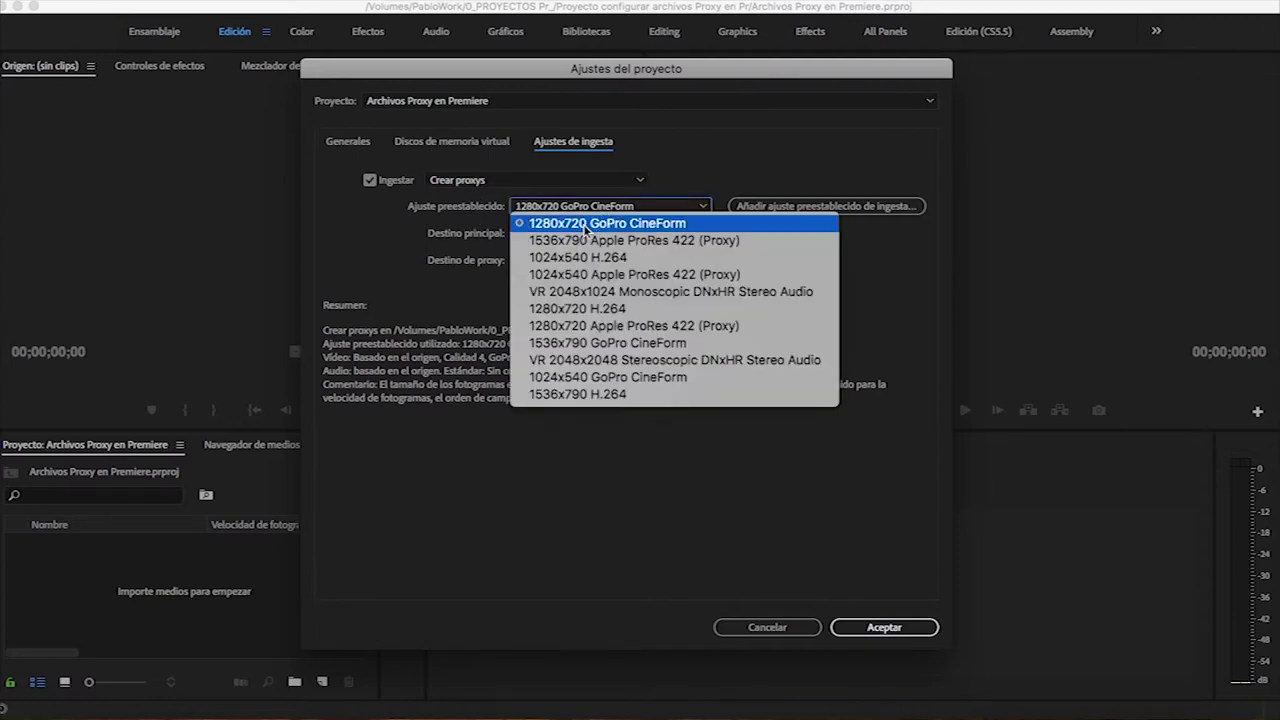
pyautogui.click(575, 227)
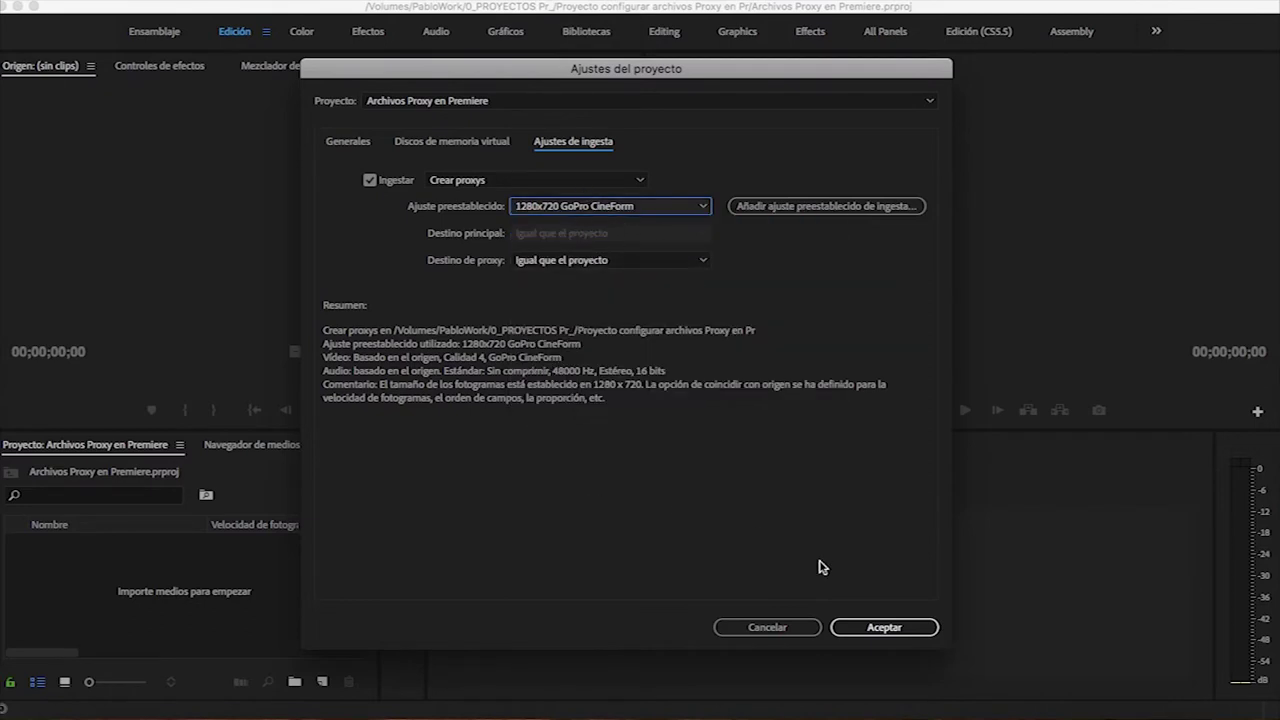
pyautogui.click(871, 627)
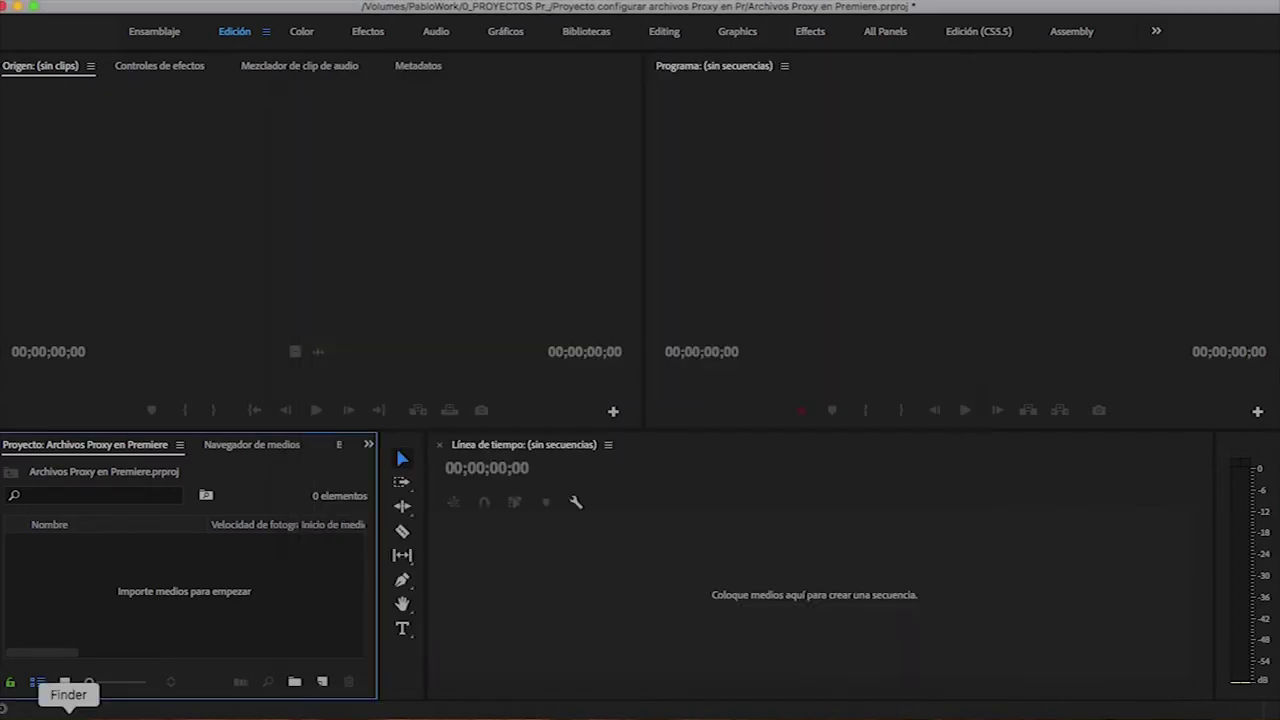
# Select all four FREE RAW FOOTAGE 4K clips in Finder and drag them into Premiere's Project panel
pyautogui.press('super+Tab')
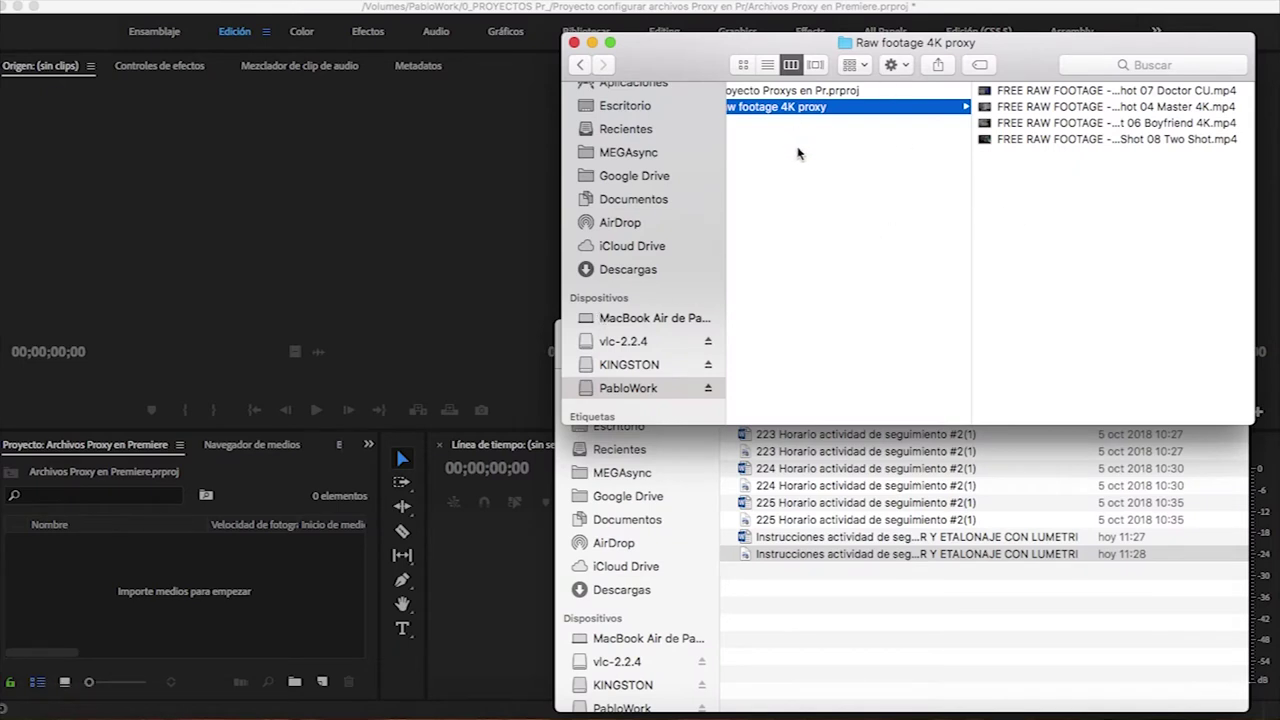
pyautogui.hscroll(-2, 800, 151)
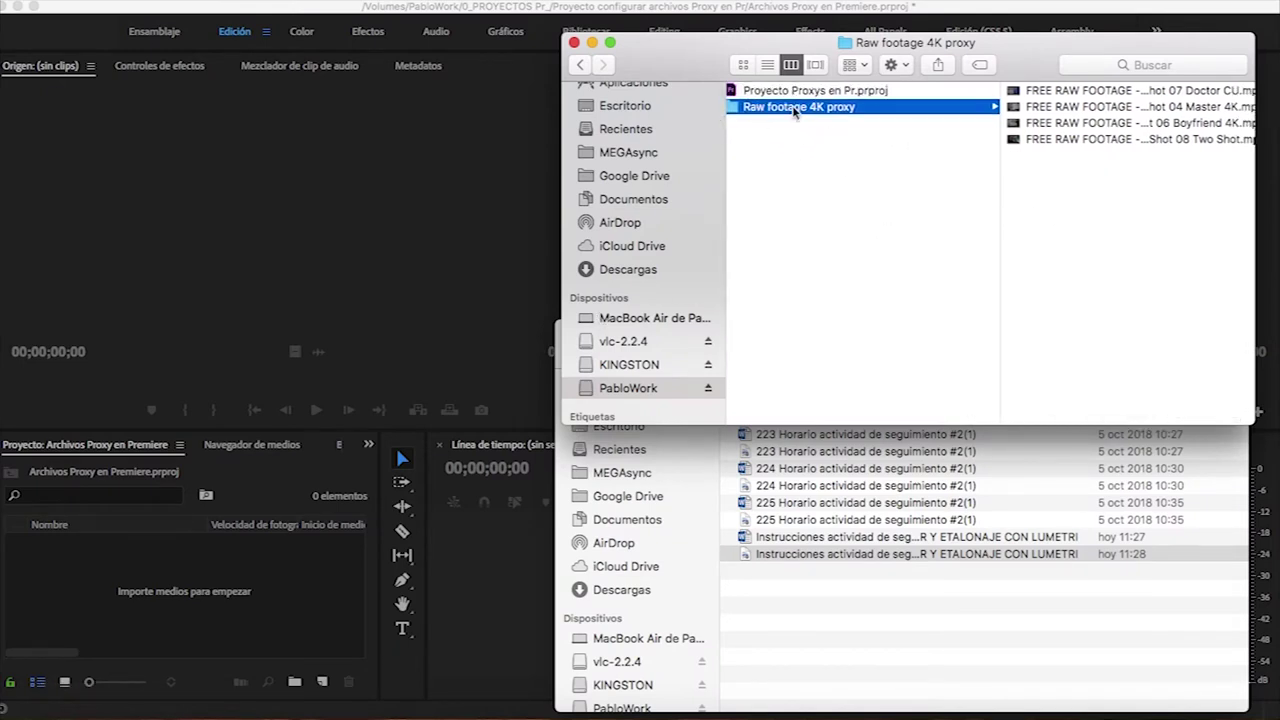
pyautogui.click(1146, 262)
pyautogui.hscroll(2, 1100, 203)
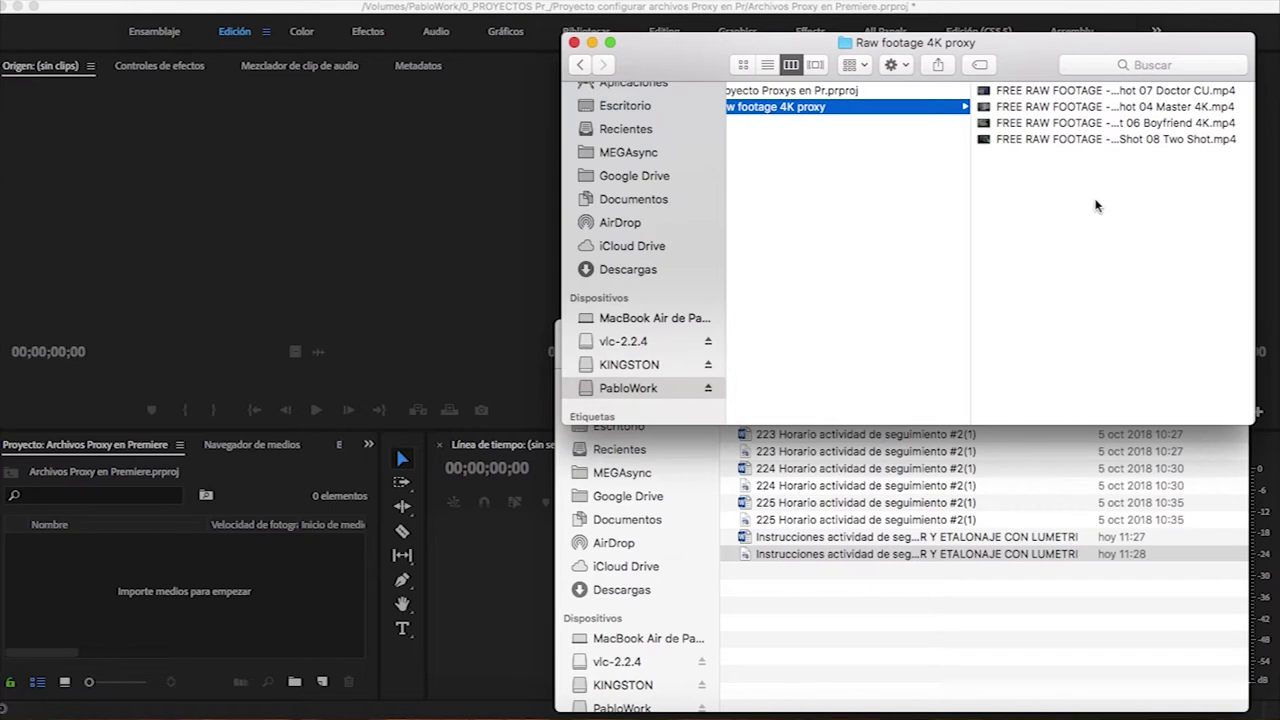
pyautogui.press('super+a')
pyautogui.moveTo(1012, 94); pyautogui.dragTo(157, 581)
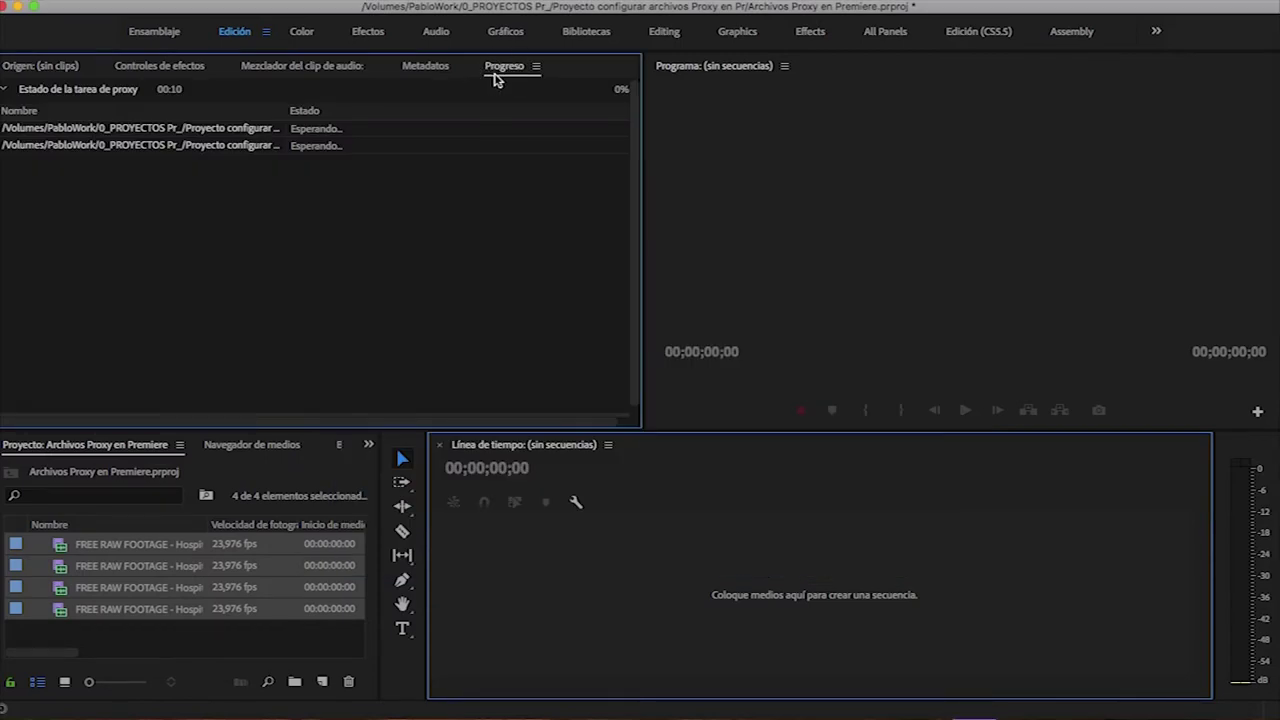
# Switch to Adobe Media Encoder to view the queued proxy encoding jobs
pyautogui.click(565, 2)
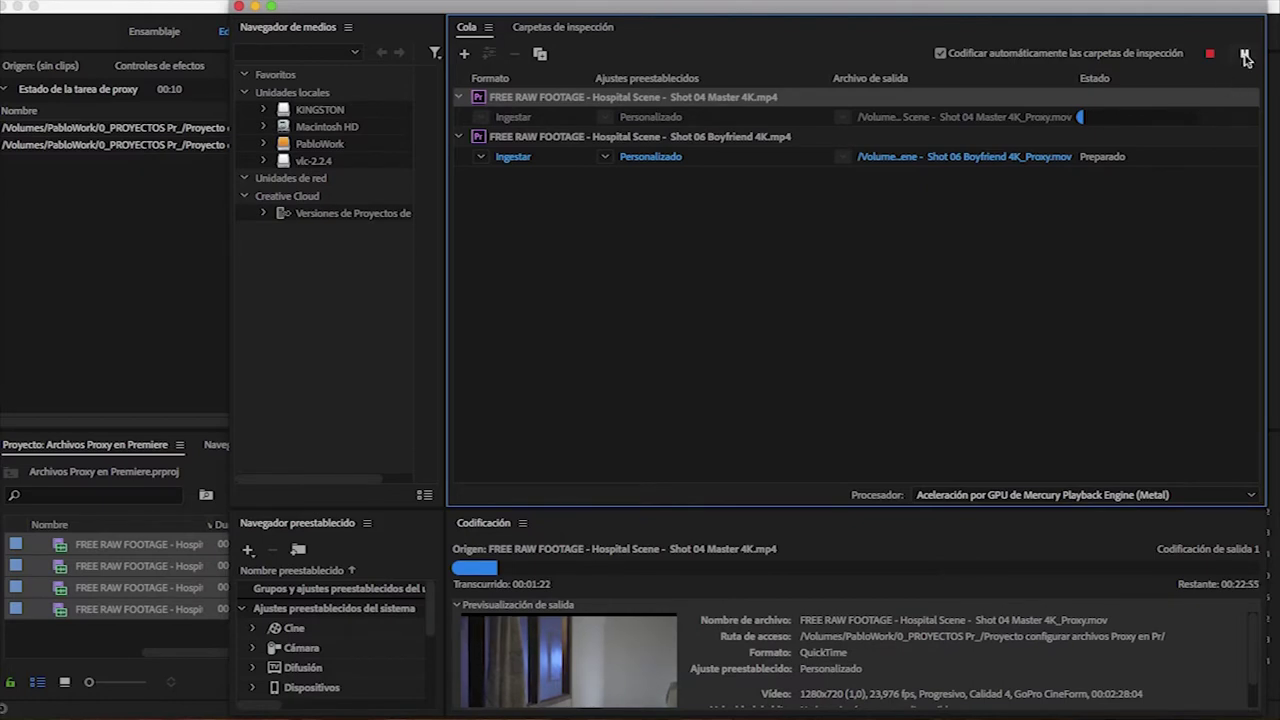
# Pause the Media Encoder proxy queue so the first job is on hold
pyautogui.click(1245, 56)
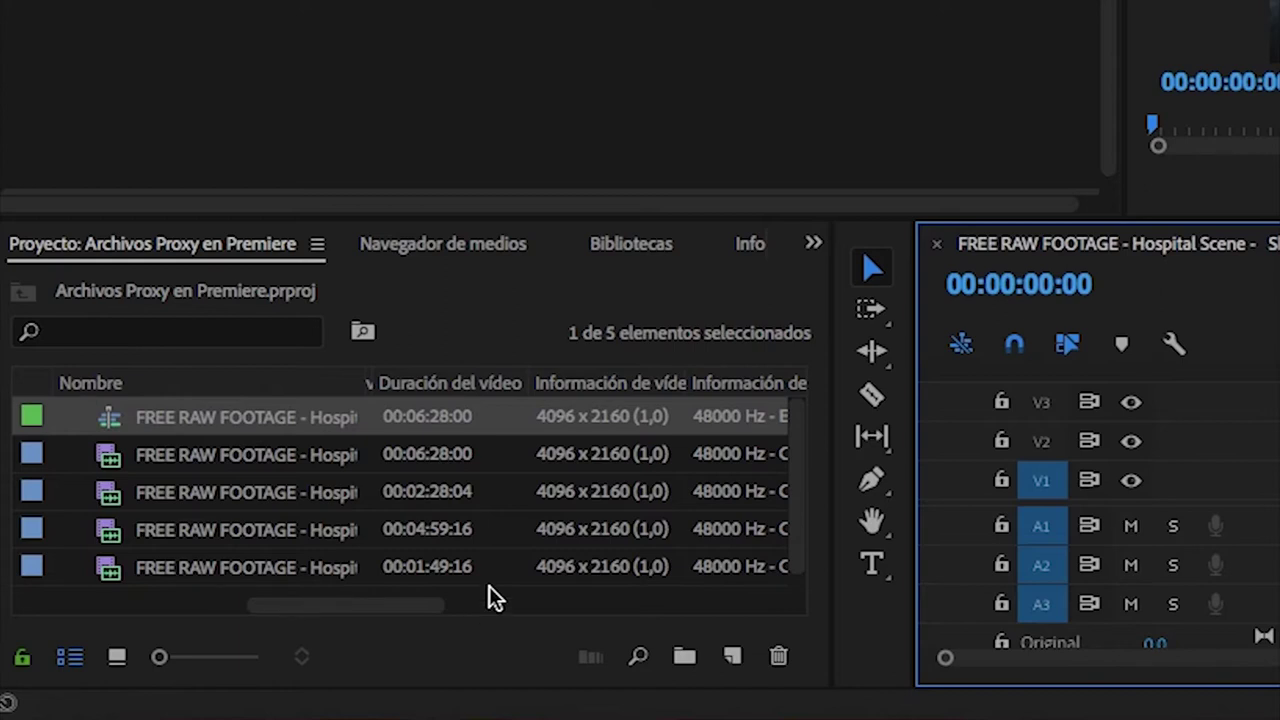
# Check clips and the timeline, then select the fourth and fifth clips in the project bin
pyautogui.click(655, 566)
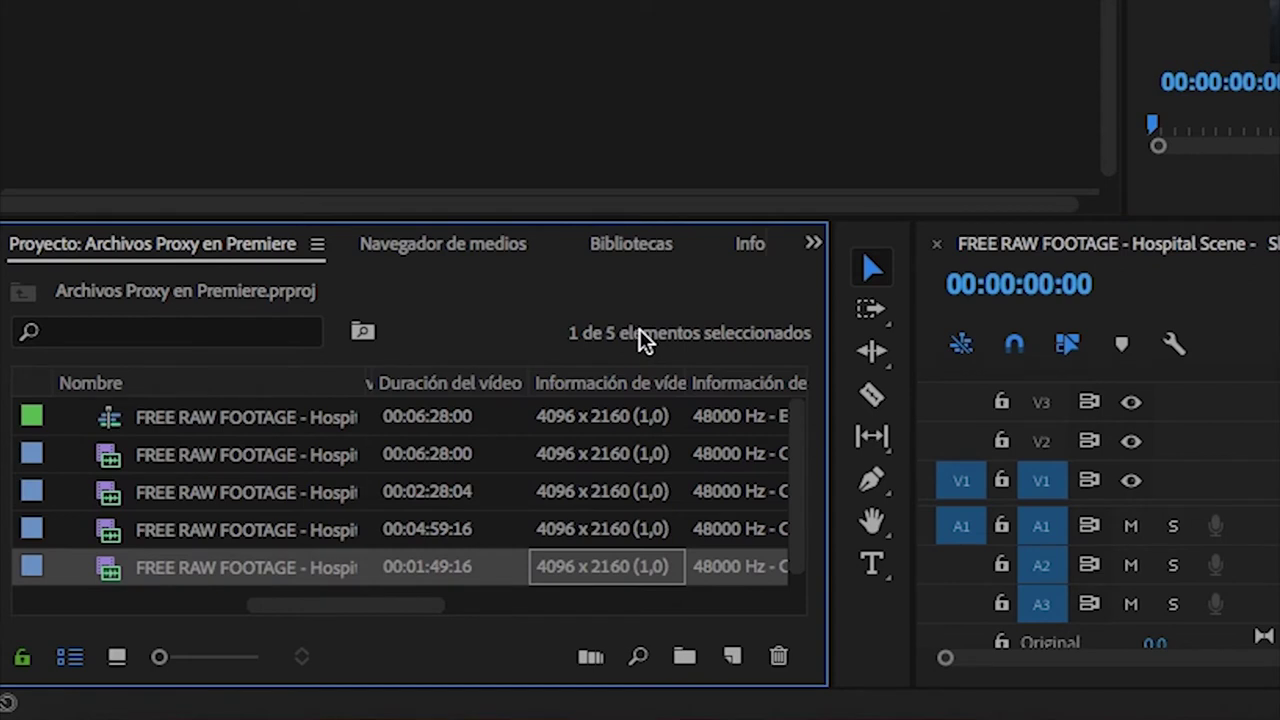
pyautogui.click(1151, 684)
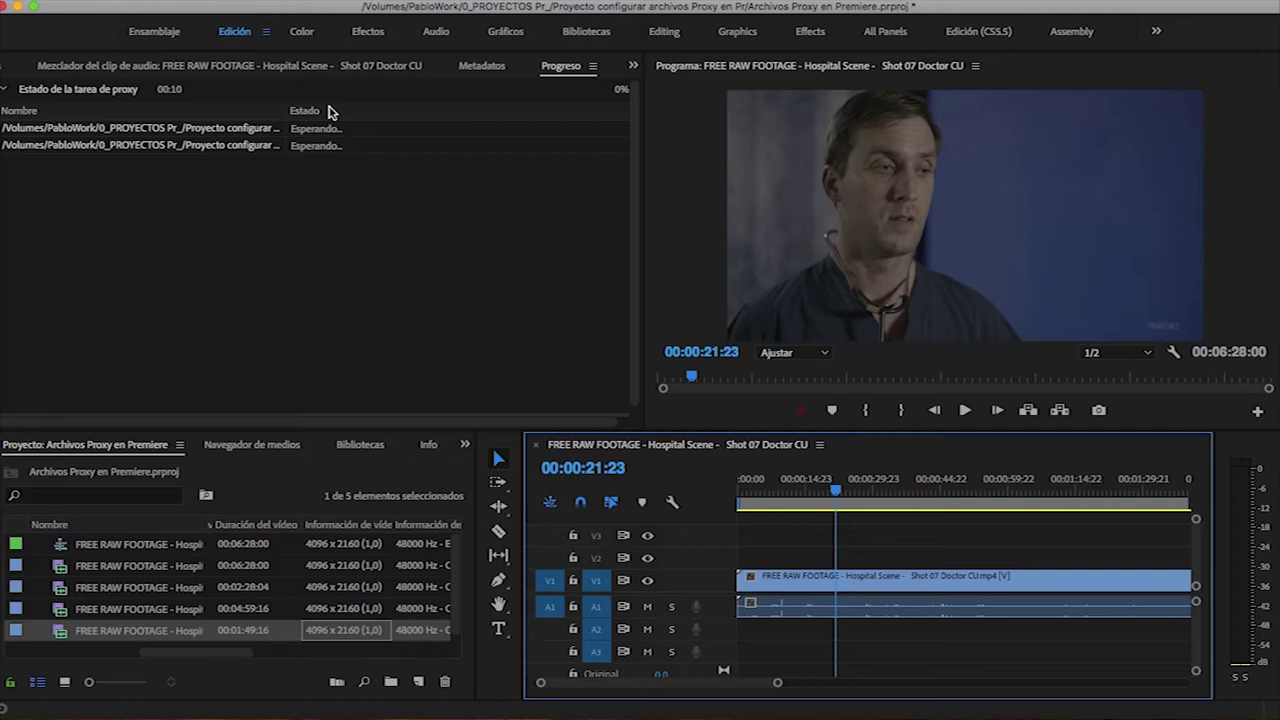
pyautogui.click(210, 662)
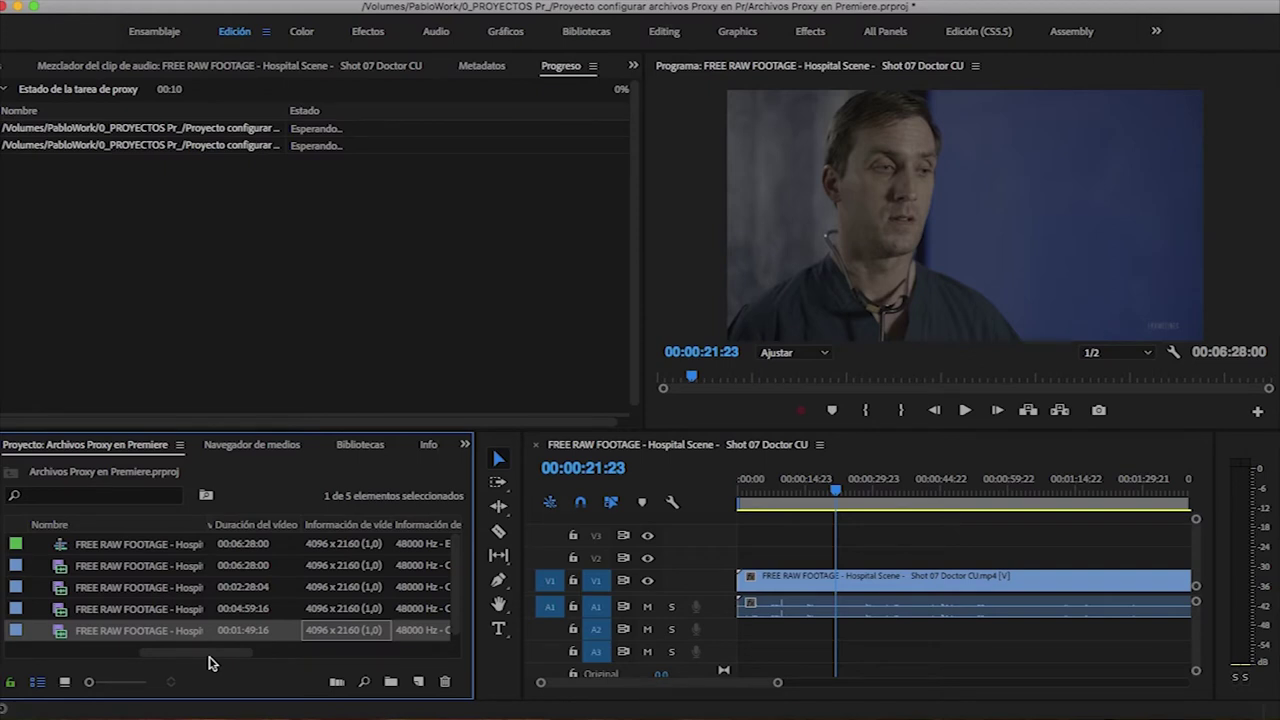
pyautogui.click(127, 548)
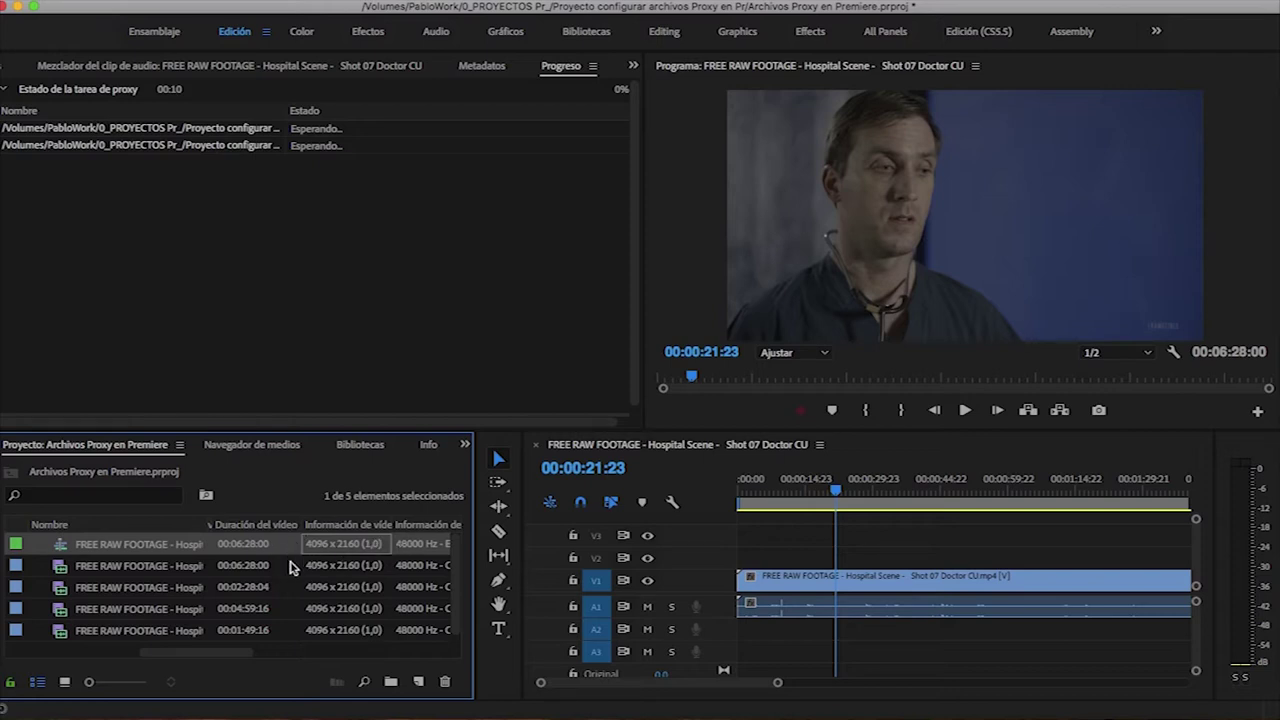
pyautogui.click(341, 570)
pyautogui.click(339, 551)
pyautogui.click(341, 567)
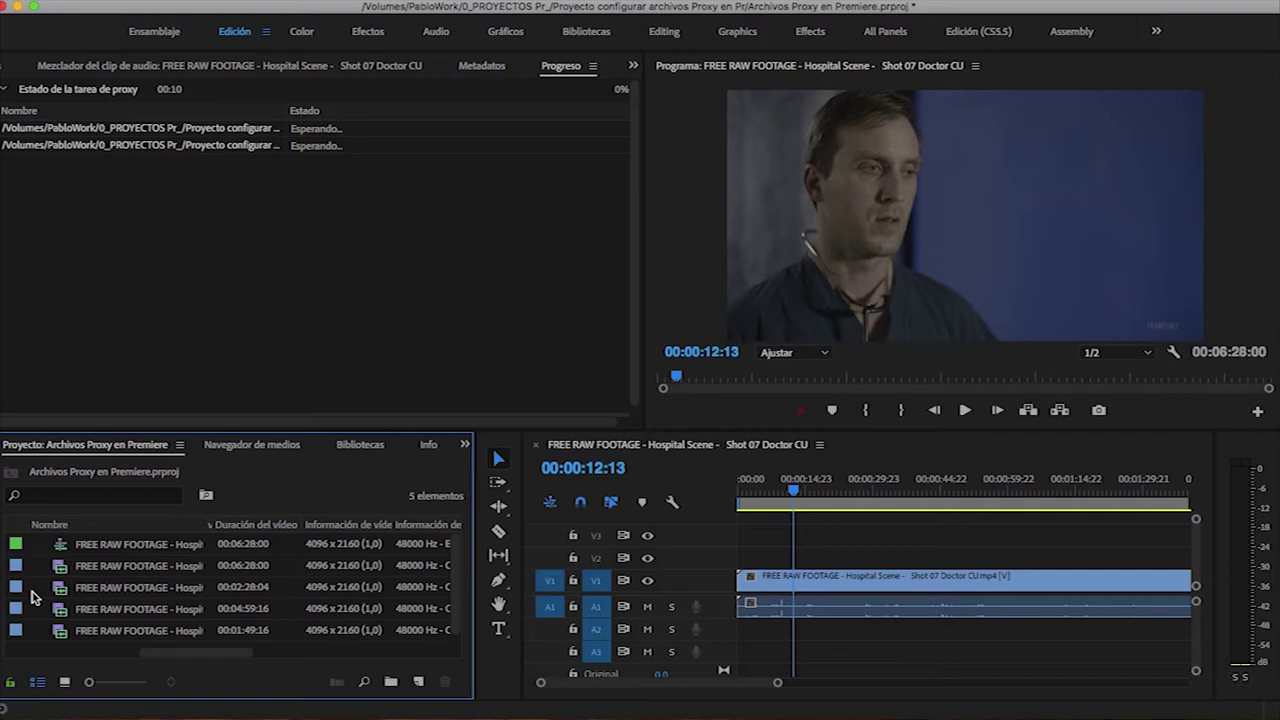
pyautogui.moveTo(42, 605); pyautogui.dragTo(64, 632)
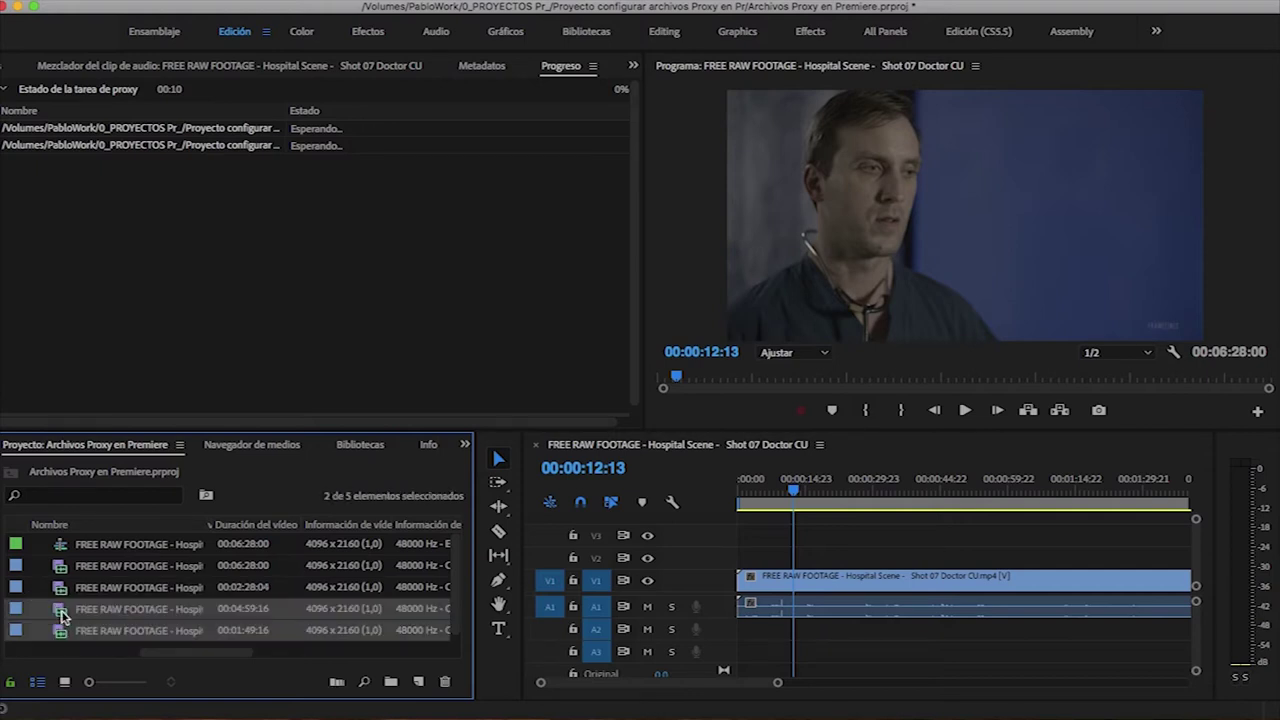
# Create proxies for the two selected clips, then load the magenta-clip sequence into the timeline
pyautogui.rightClick(62, 615)
pyautogui.moveTo(238, 590)
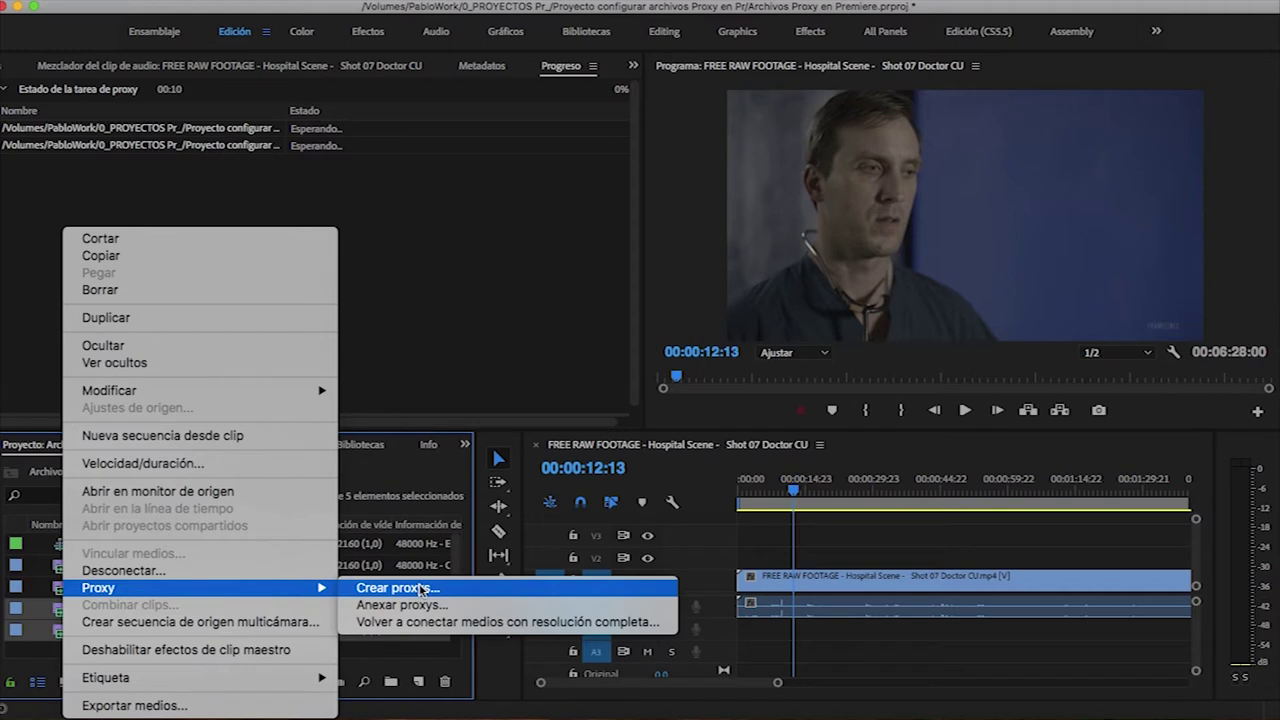
pyautogui.click(421, 589)
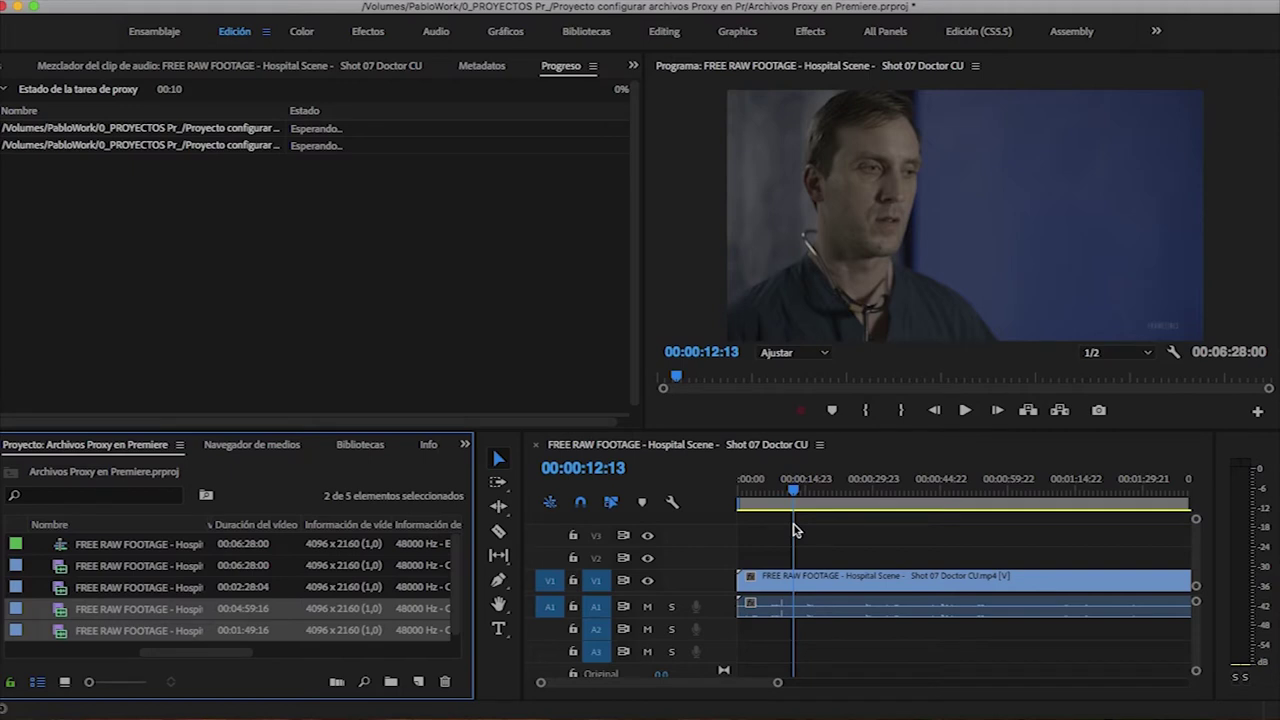
pyautogui.doubleClick(338, 567)
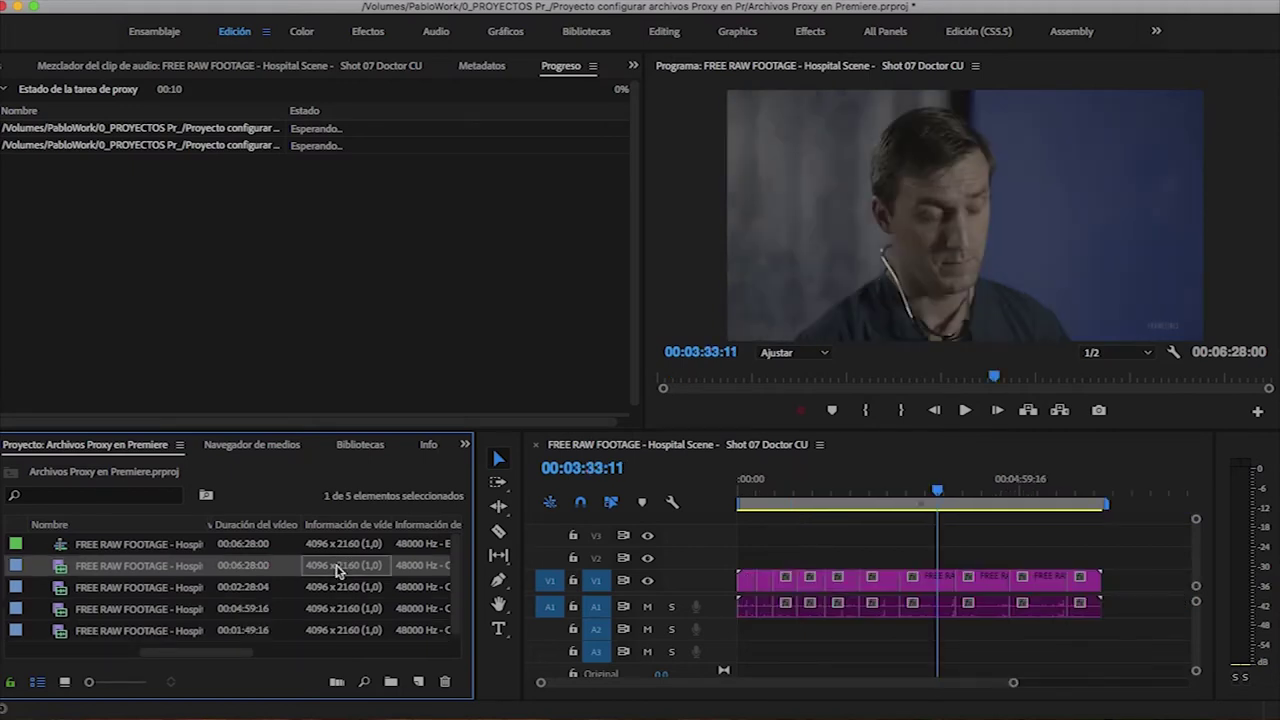
pyautogui.click(353, 546)
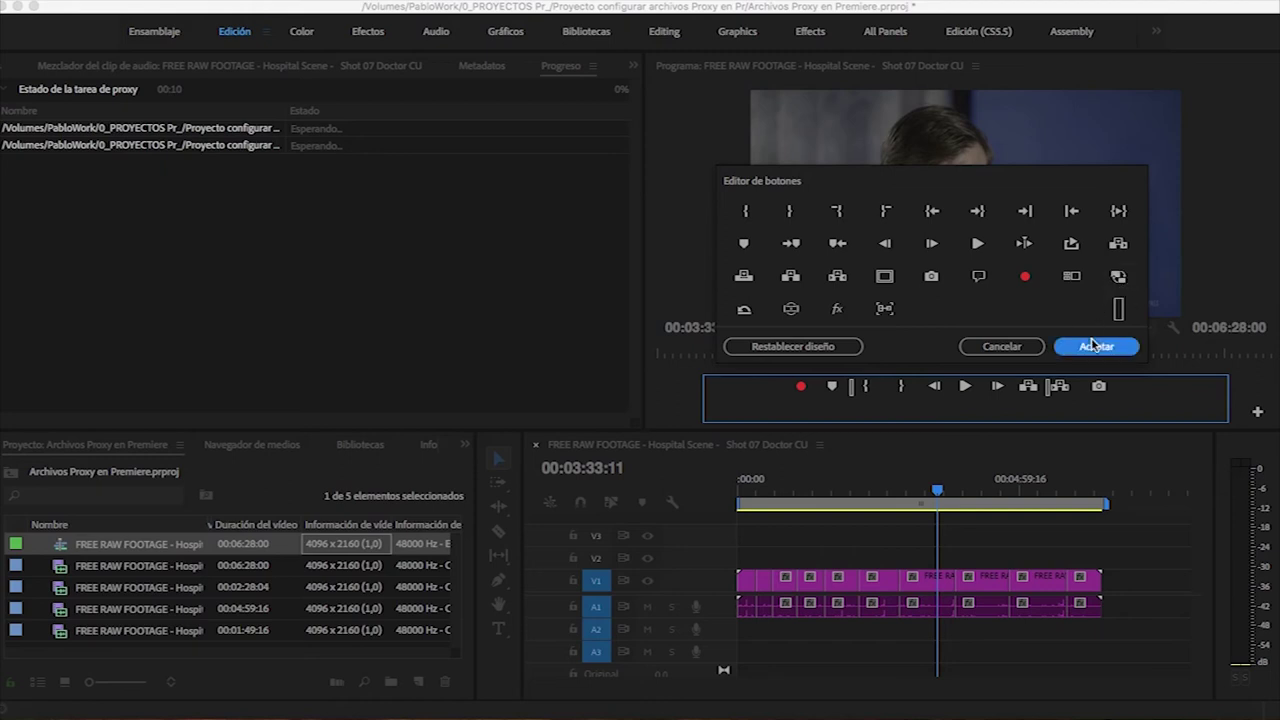
# Add the Toggle Proxies (Conmutar proxys) button to the Program monitor's button bar
pyautogui.click(1094, 346)
pyautogui.click(1257, 412)
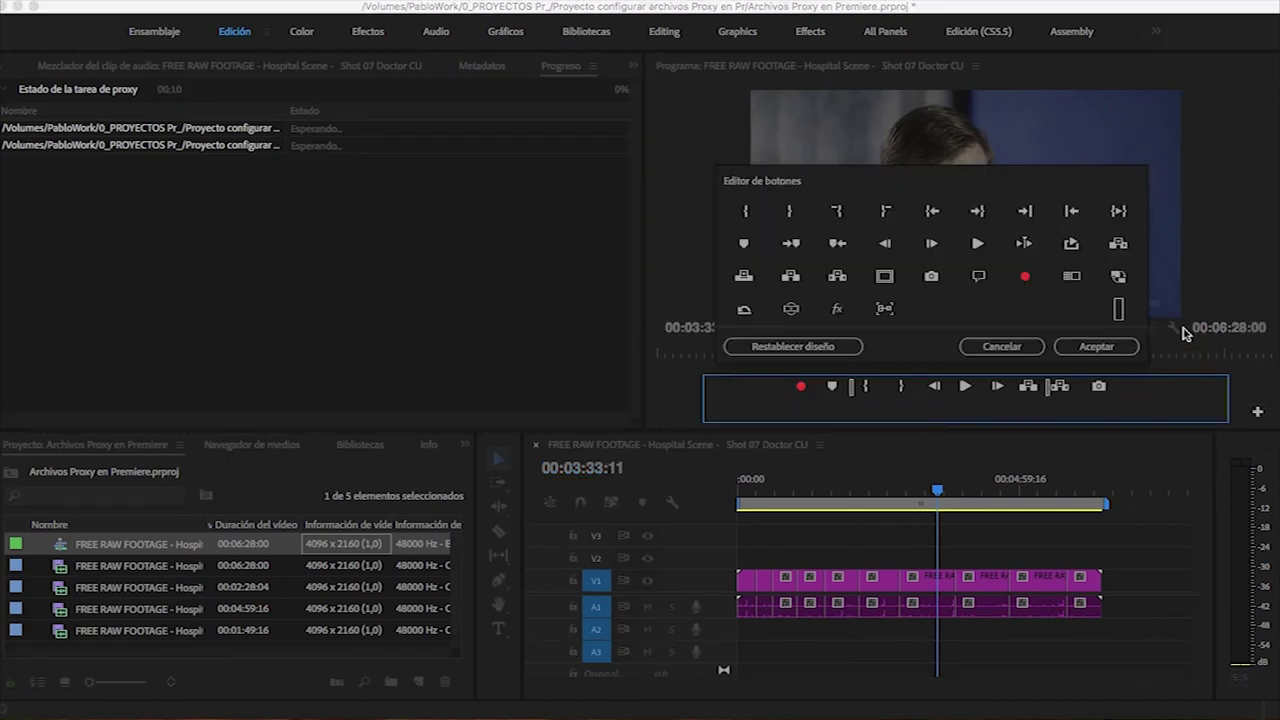
pyautogui.moveTo(1118, 276); pyautogui.dragTo(1130, 395)
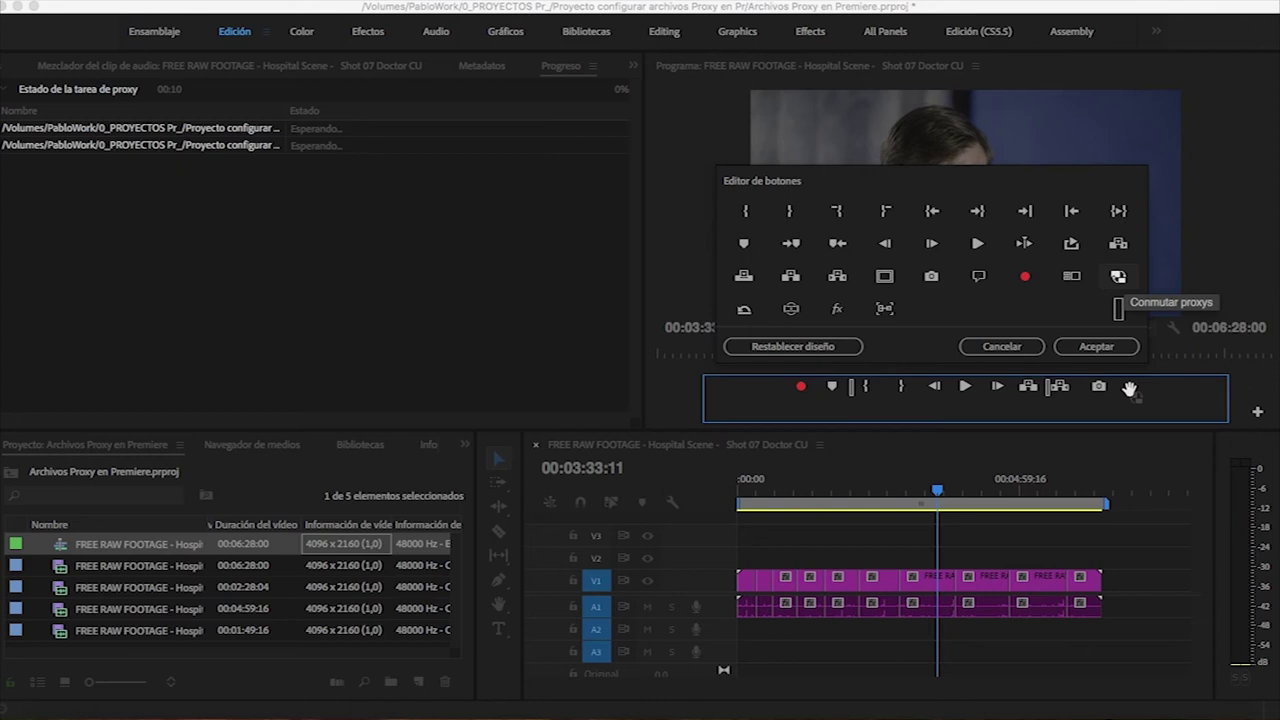
pyautogui.click(1096, 346)
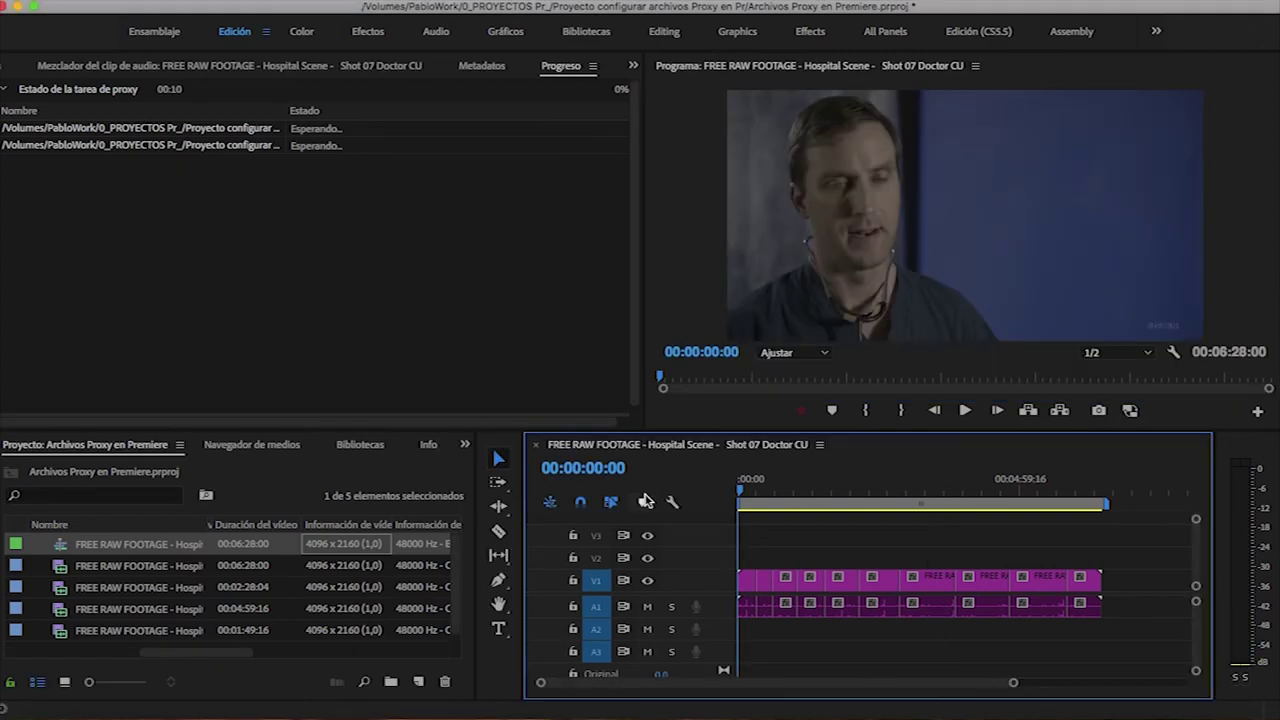
# Turn proxy playback on and back off with the new button
pyautogui.click(1130, 414)
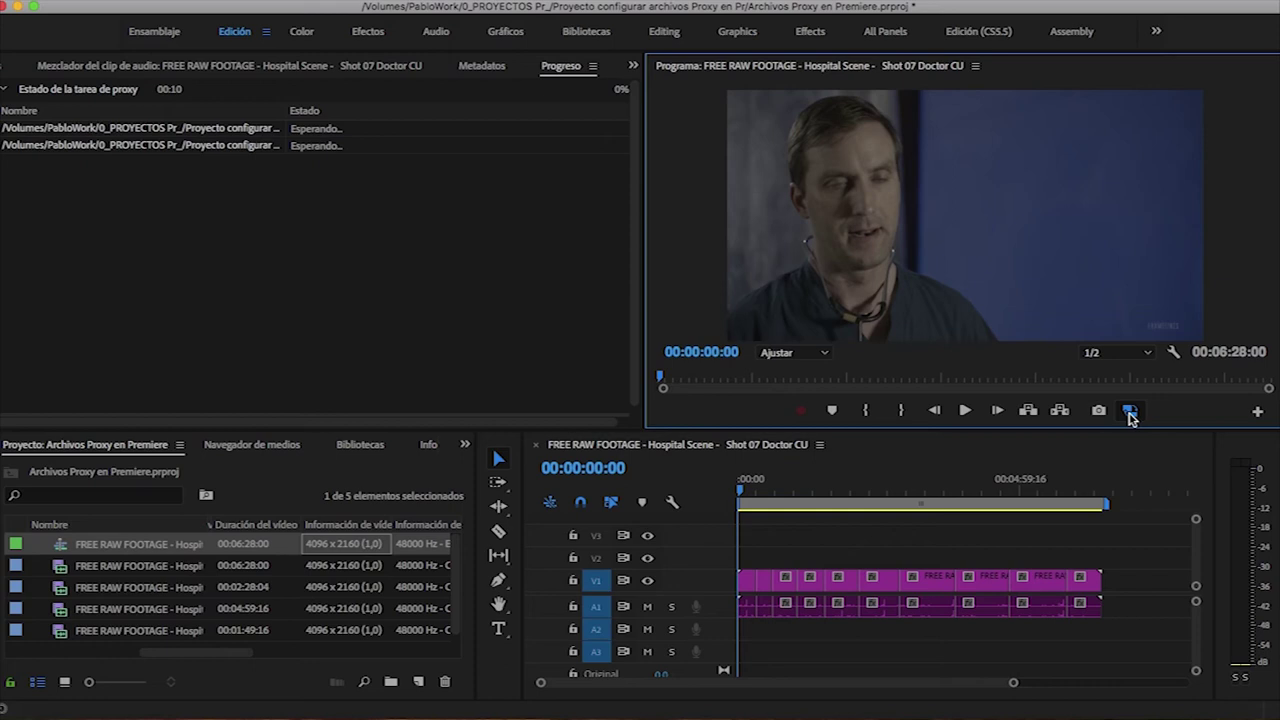
pyautogui.click(1130, 412)
pyautogui.click(339, 566)
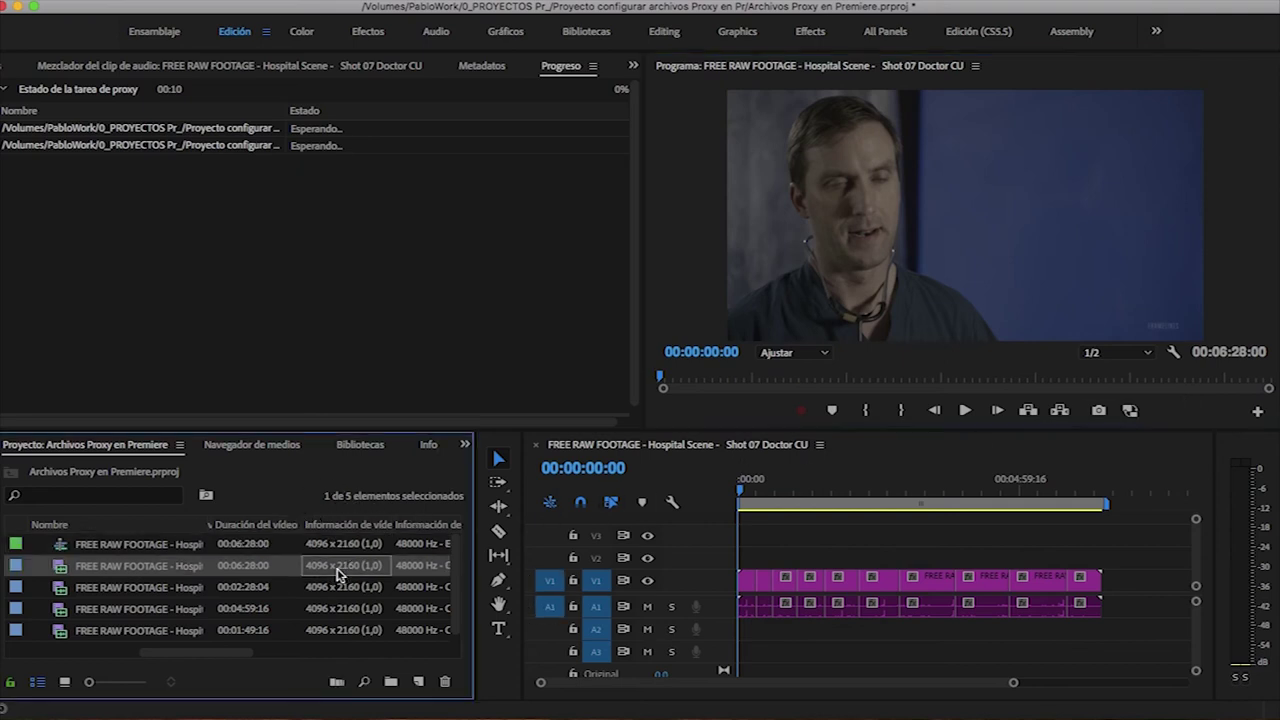